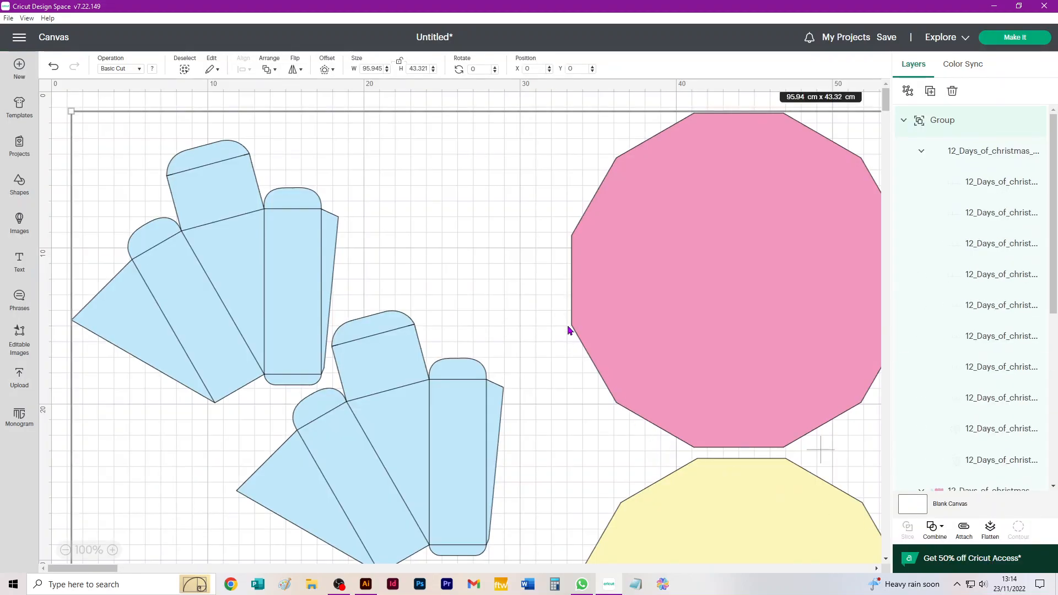
Change the operation of the fold-line subgroup from the 12 Days of Christmas design to Score
scroll(477, 278, down, 4)
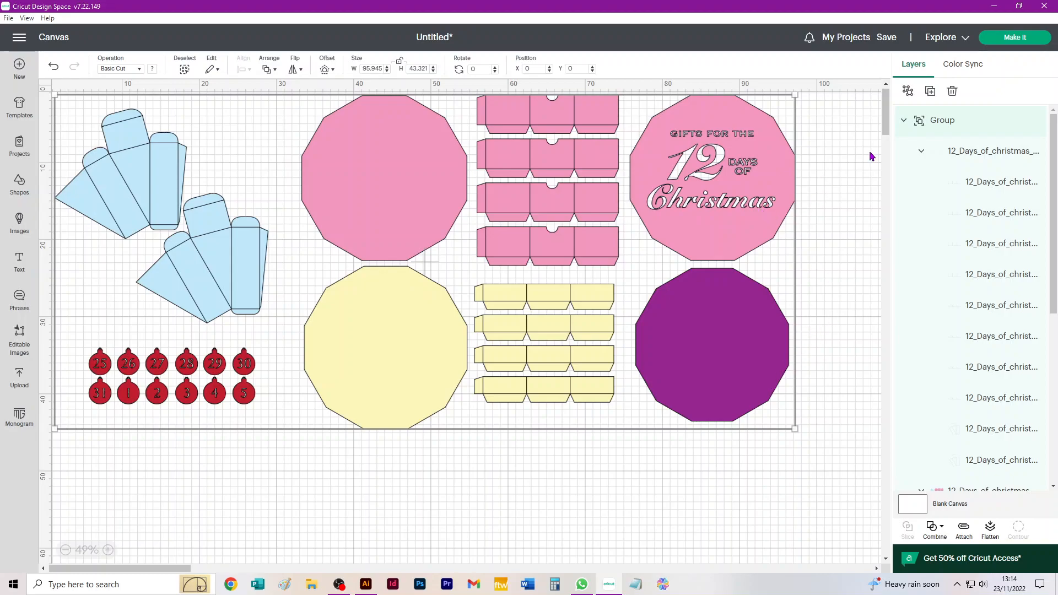
click(835, 158)
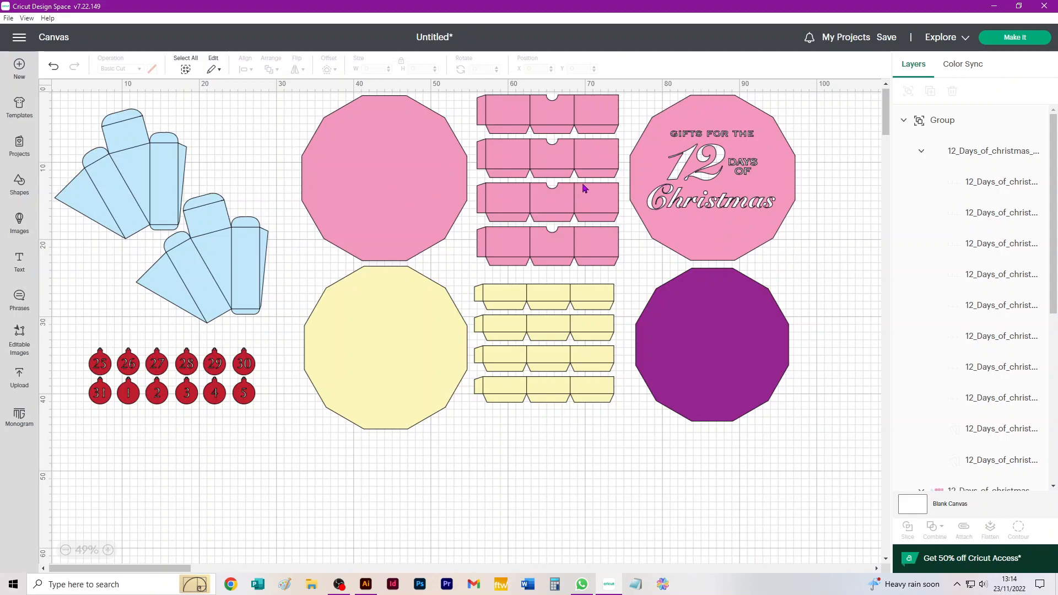
click(978, 156)
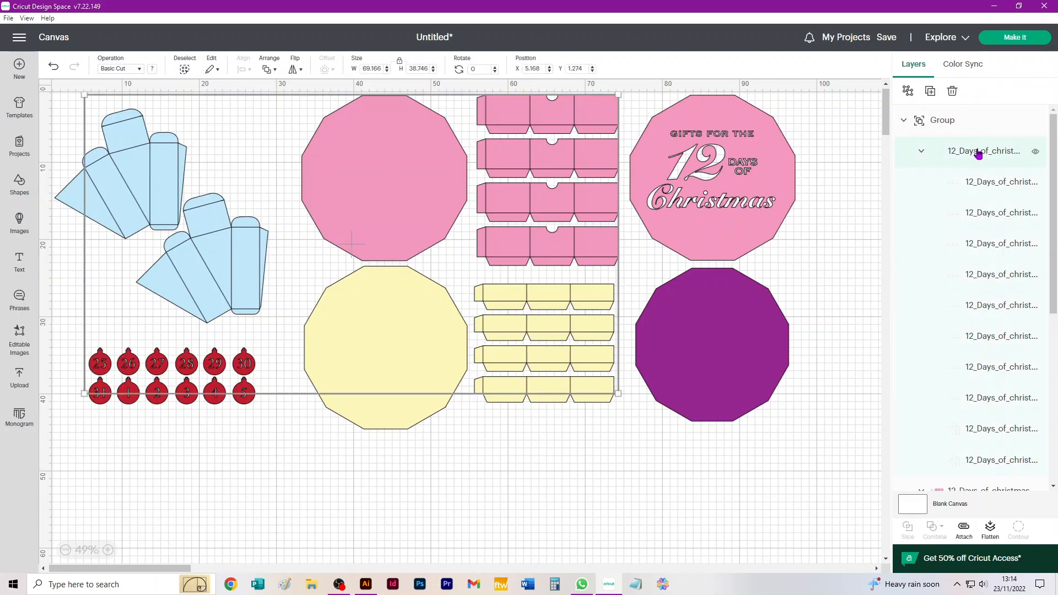
click(115, 70)
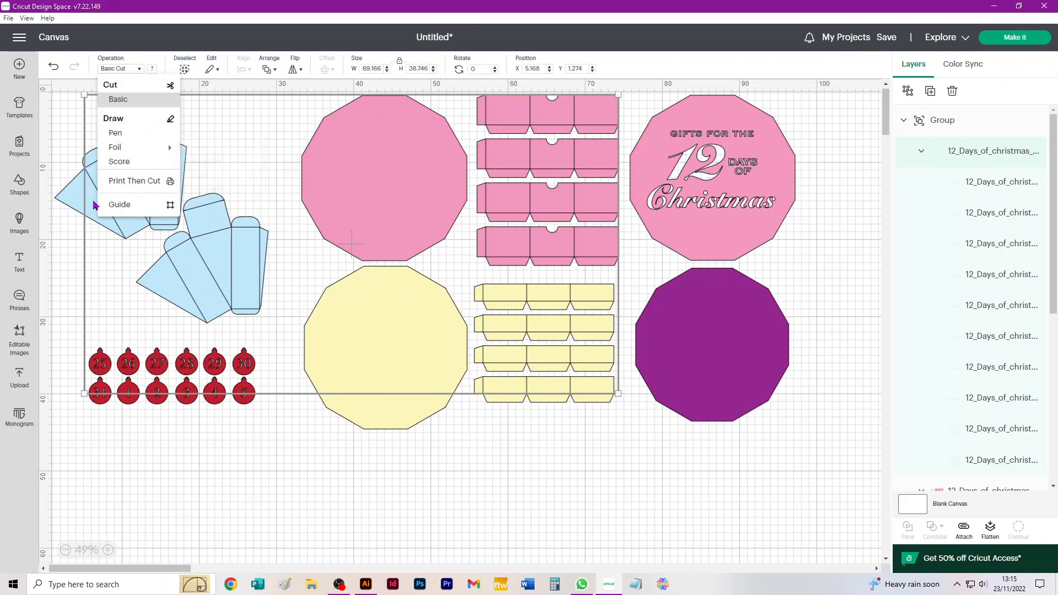
click(120, 163)
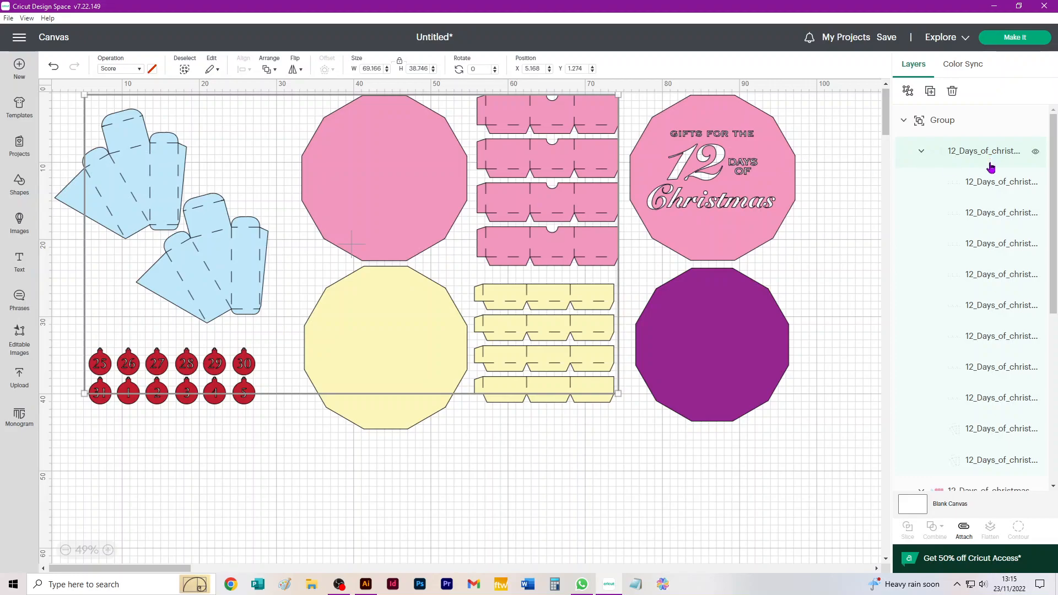
Ungroup the fold-line subgroup and the subgroup holding the decagons and the pink and yellow strips
click(908, 91)
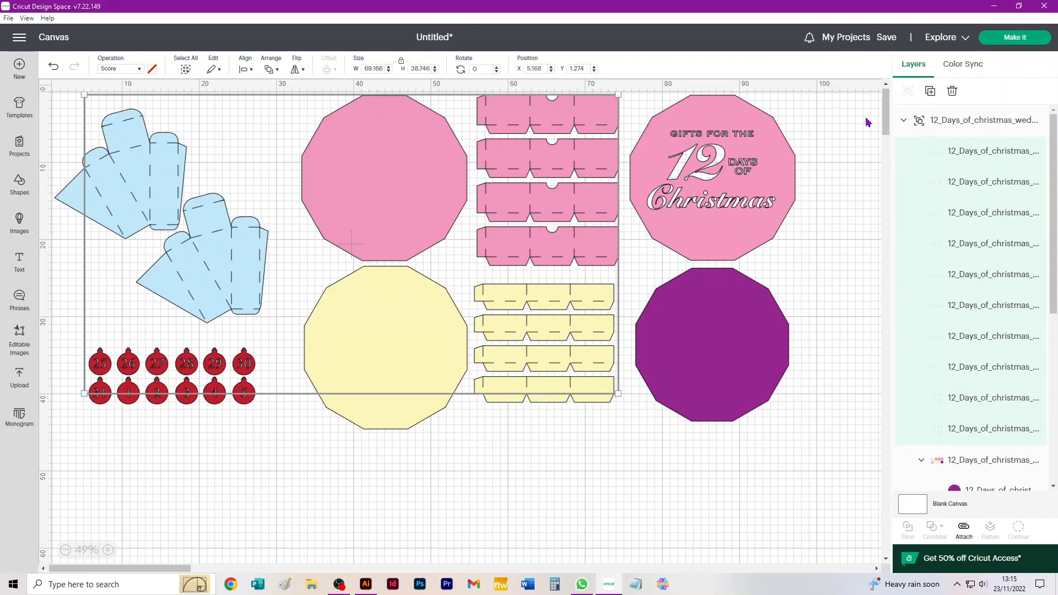
click(849, 130)
scroll(996, 240, down, 5)
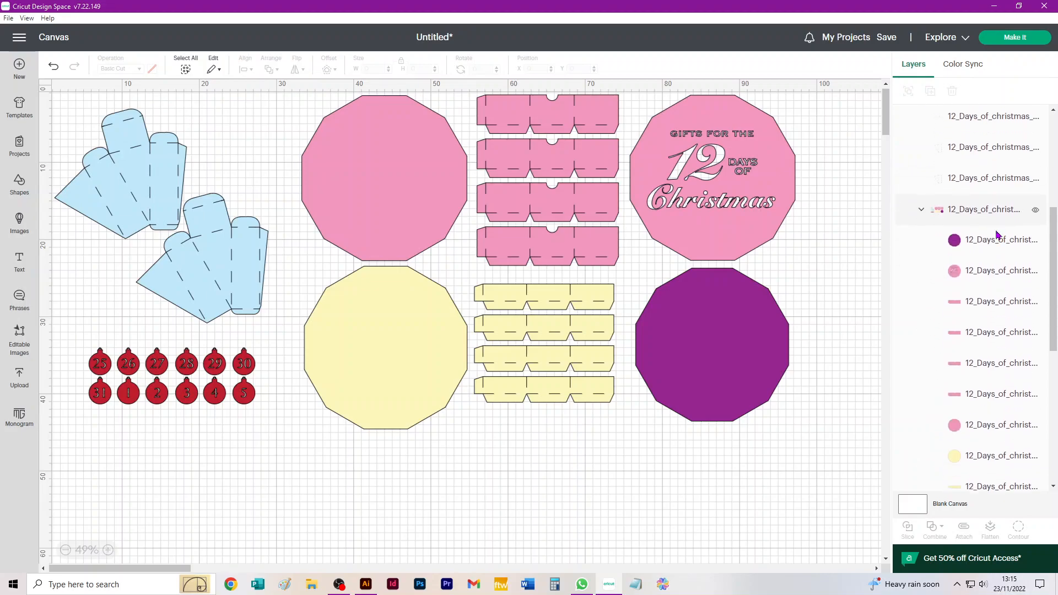
click(987, 206)
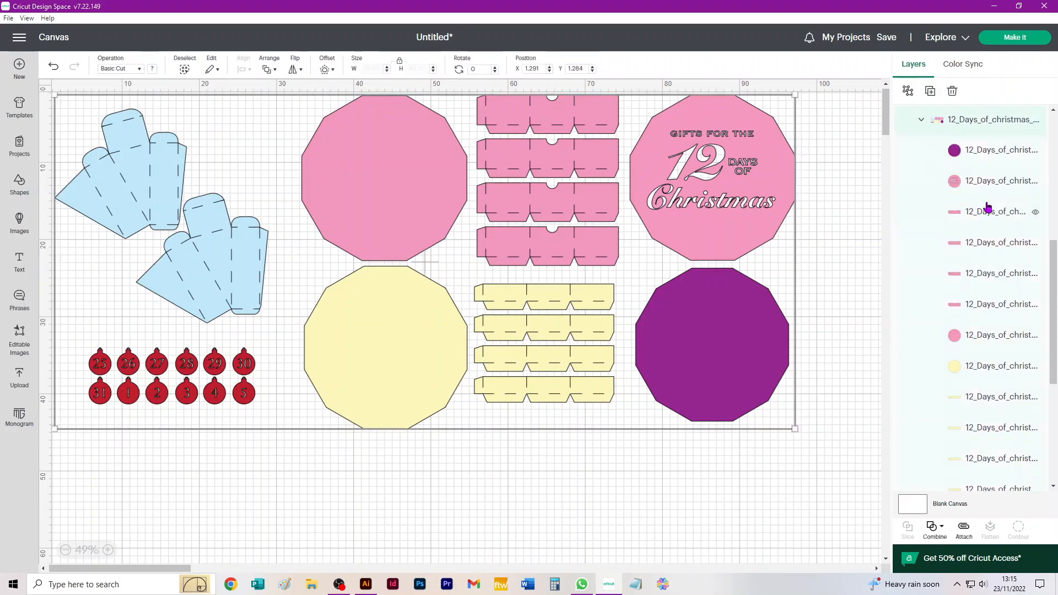
scroll(975, 270, up, 3)
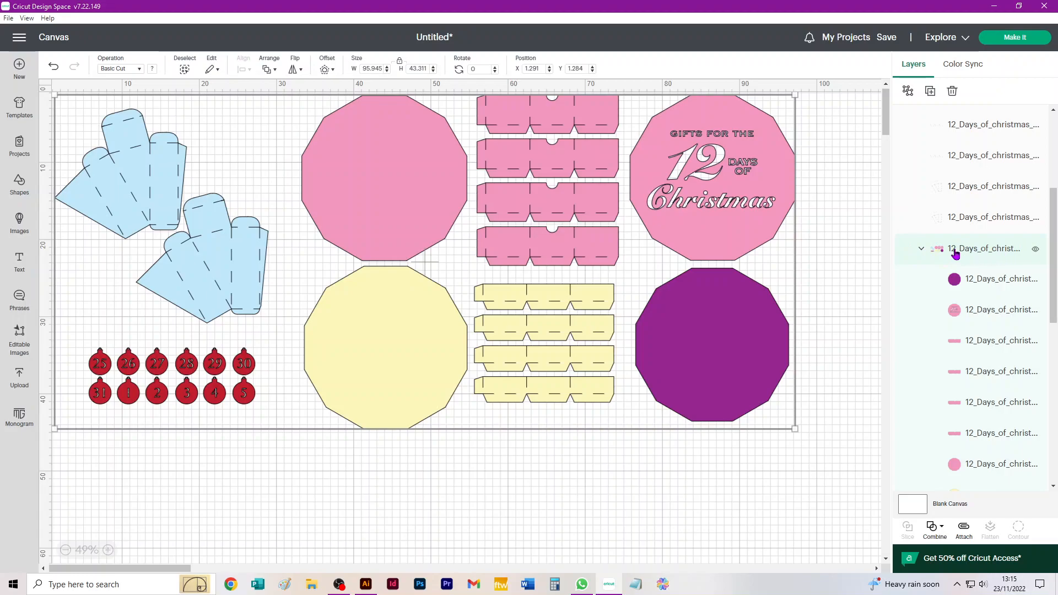
click(909, 92)
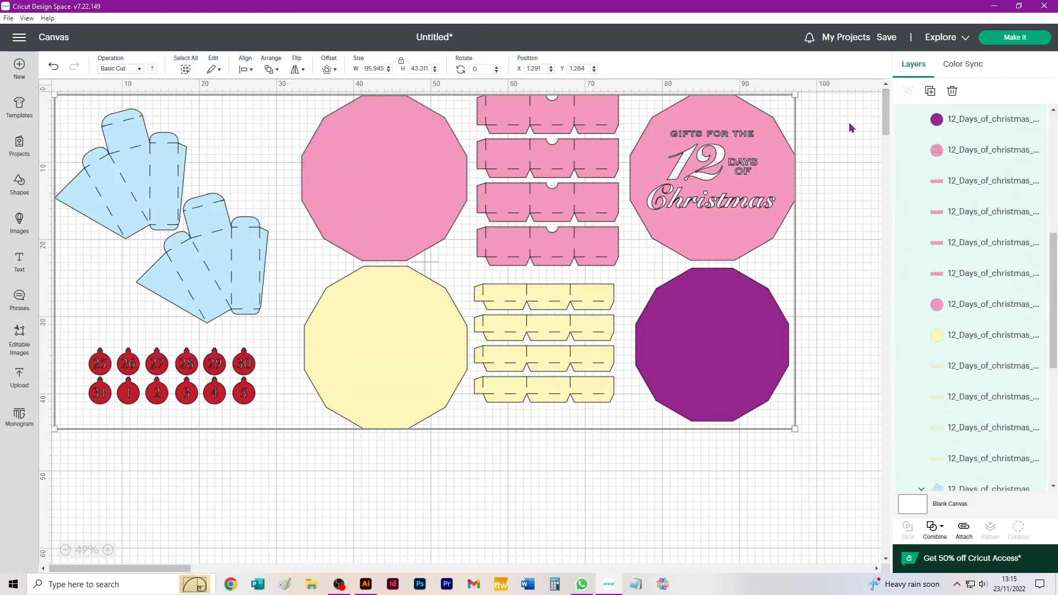
scroll(832, 231, up, 1)
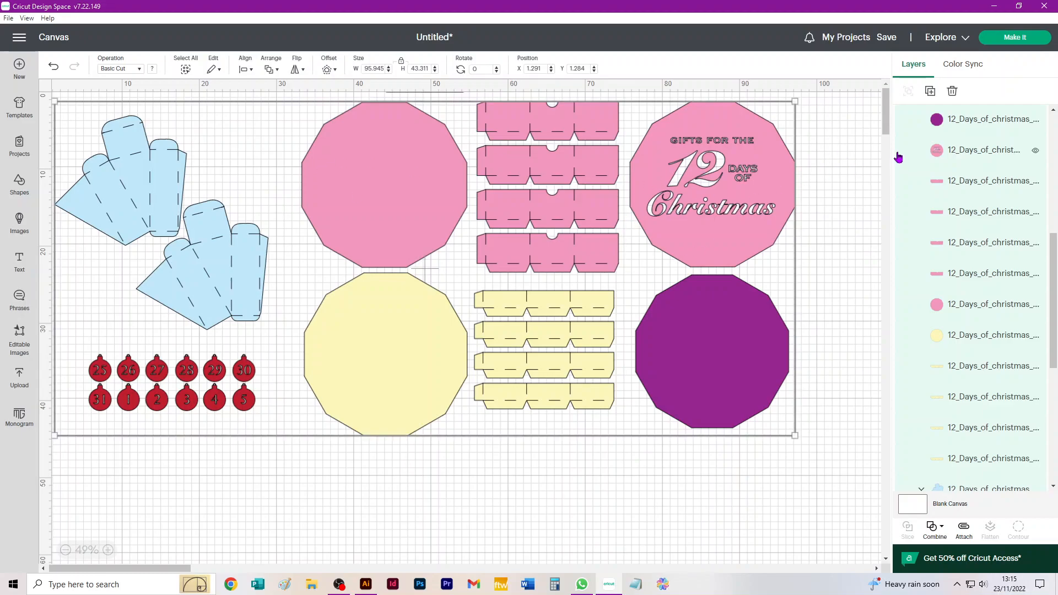
click(832, 121)
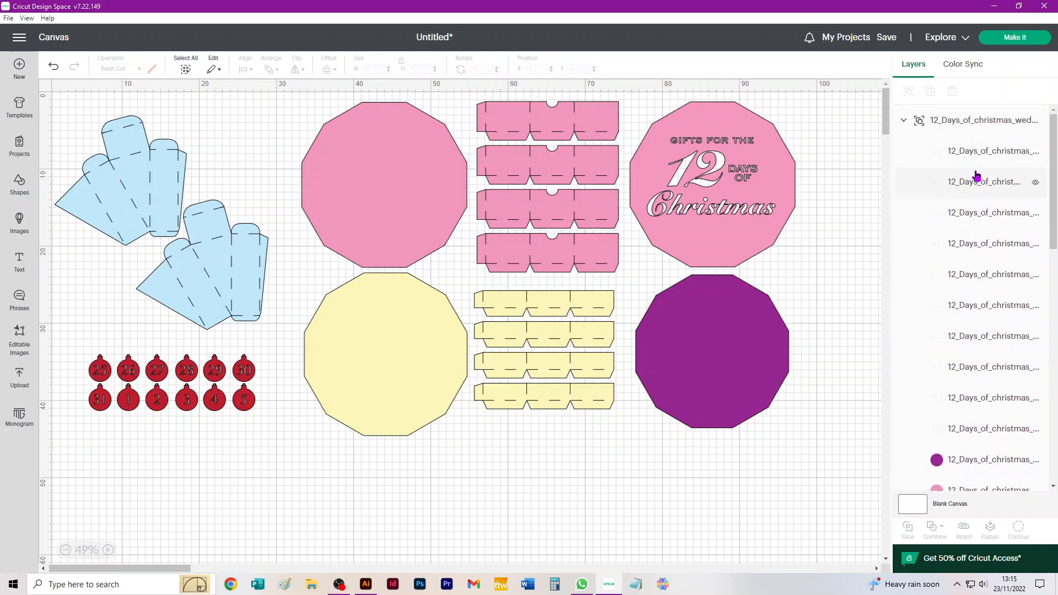
Ungroup the remaining top-level design group so each piece becomes a separate layer
click(978, 120)
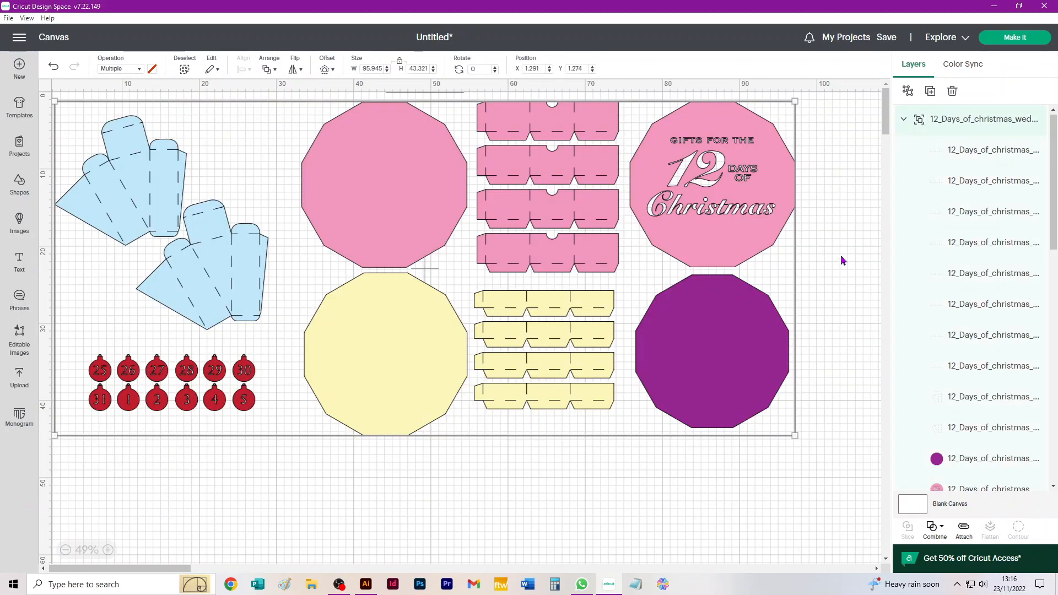
click(738, 506)
key(ctrl+a)
click(844, 128)
click(964, 120)
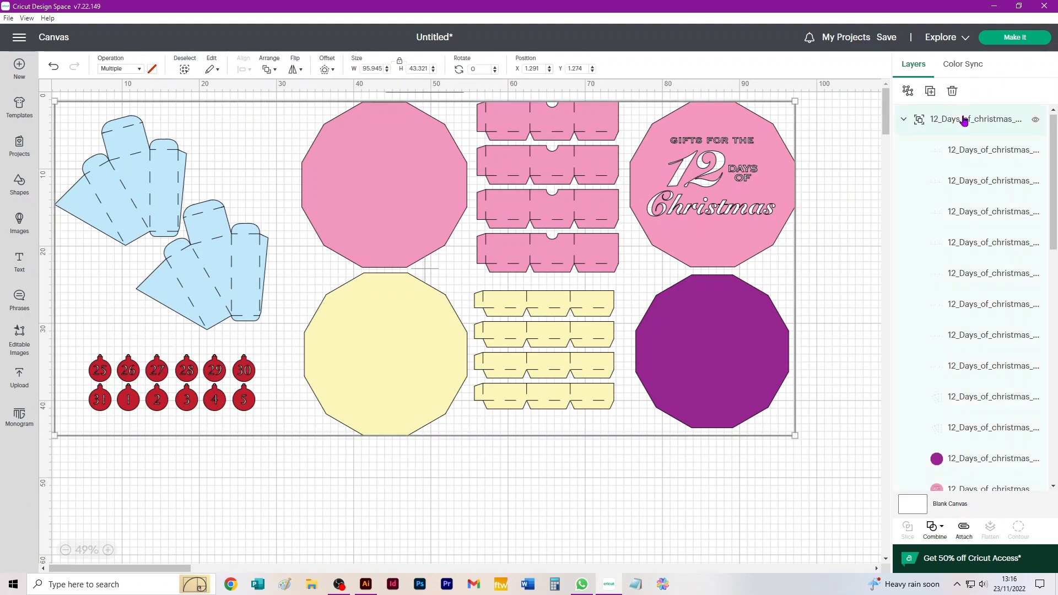
click(908, 93)
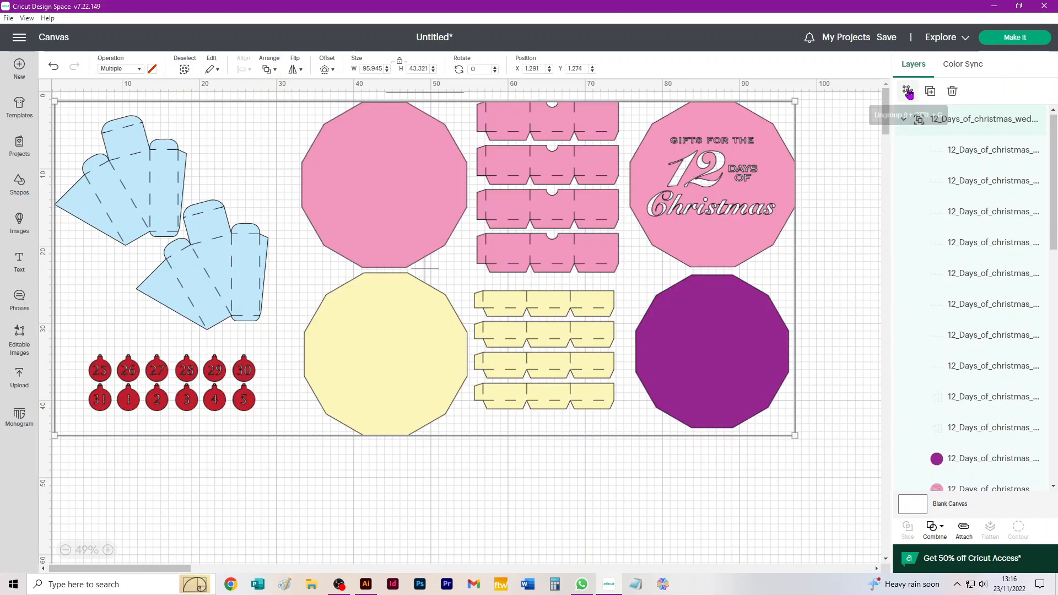
click(836, 122)
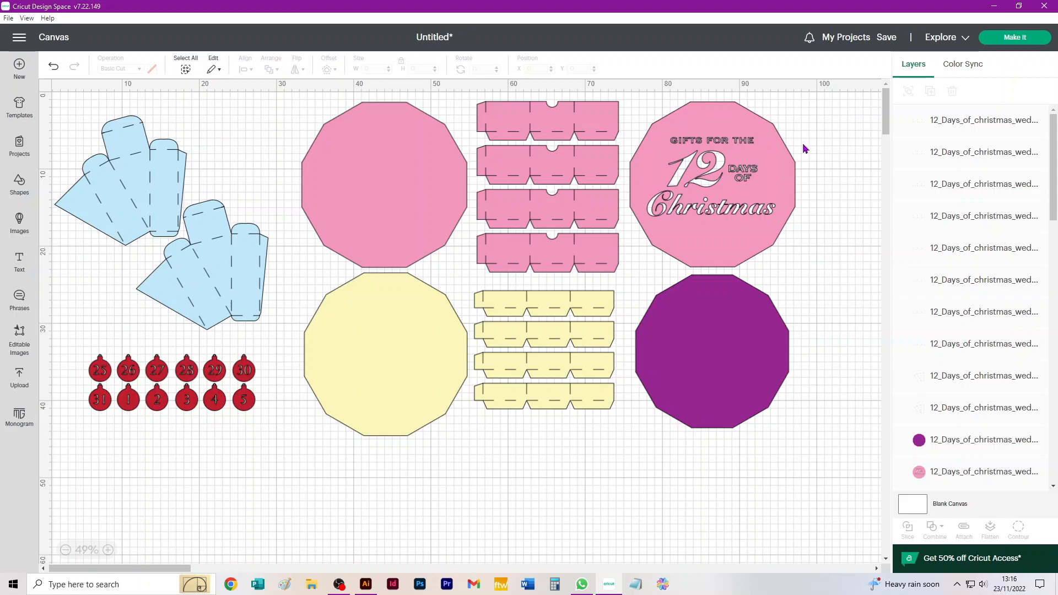
Stack the purple decagon centred over the pink title decagon and send the purple one to the back
drag(724, 333, 777, 441)
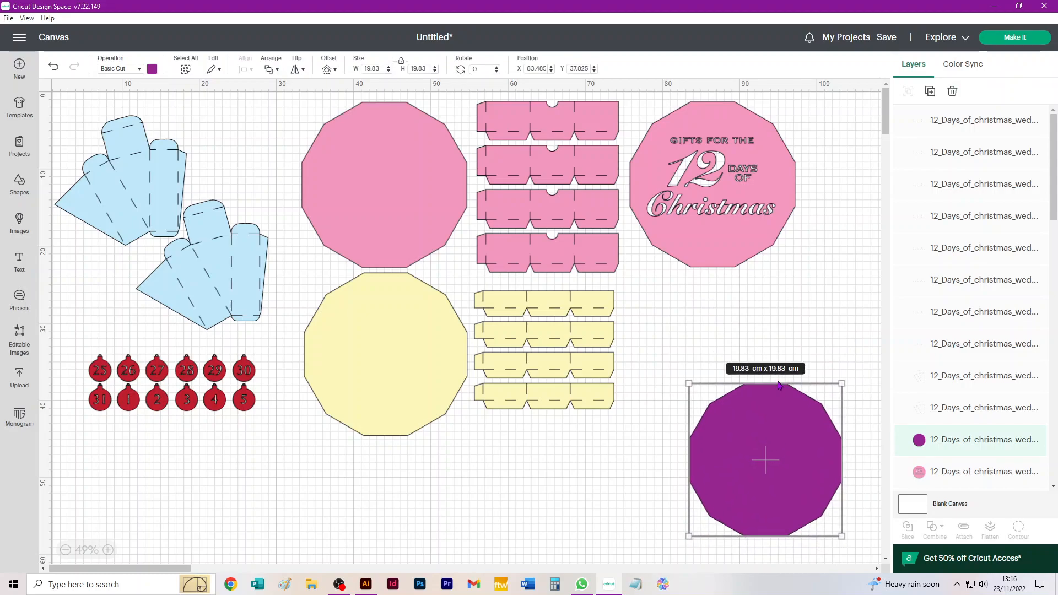
drag(687, 251, 741, 392)
drag(766, 517, 763, 368)
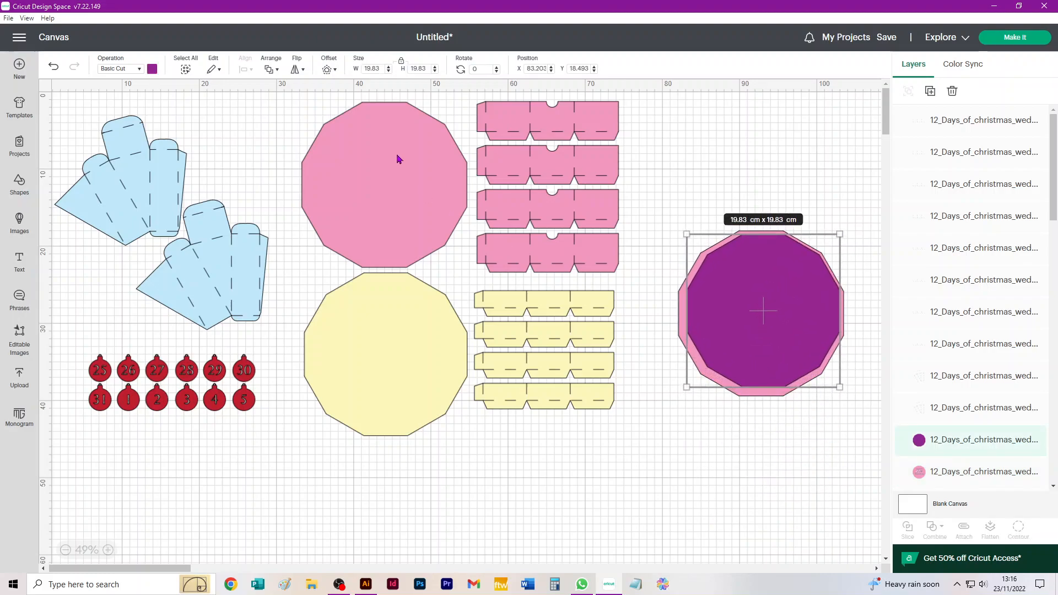
click(269, 70)
click(292, 127)
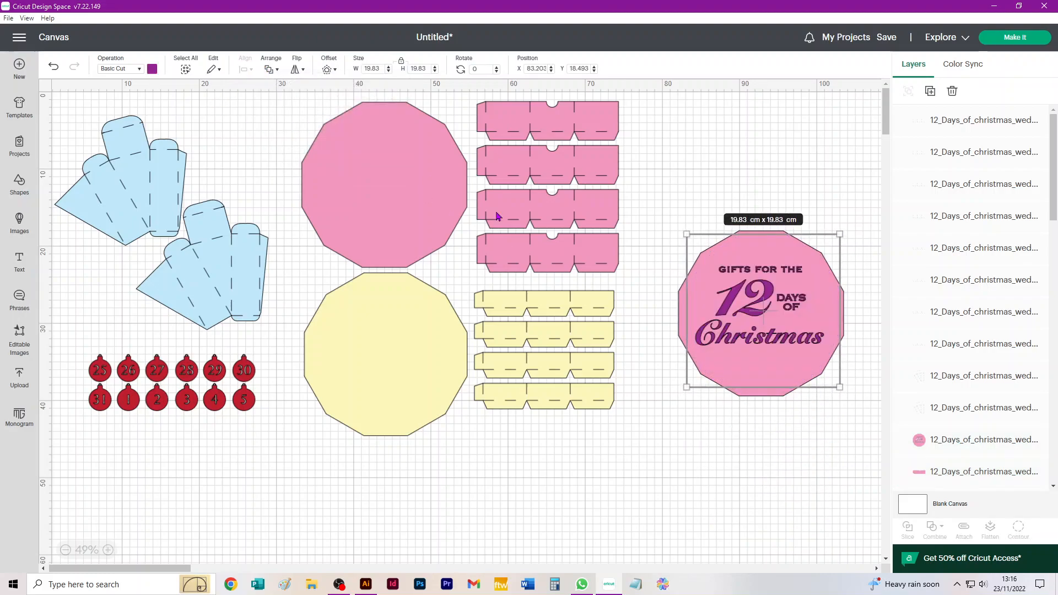
Move the stacked pink title and purple decagons together to an empty canvas area below and beyond the other pieces
drag(704, 182, 800, 416)
drag(782, 365, 810, 518)
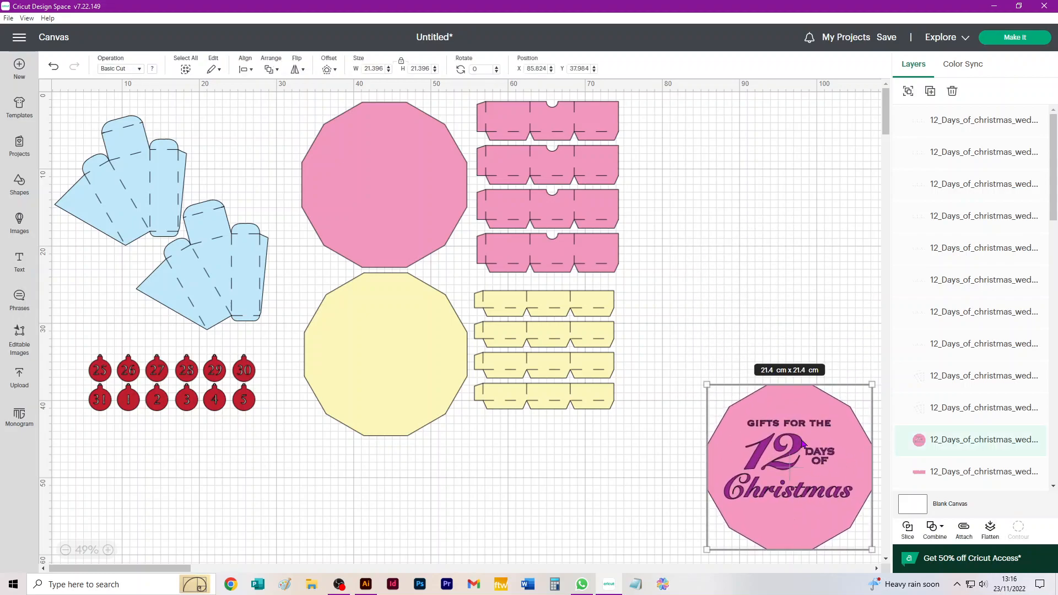
click(660, 480)
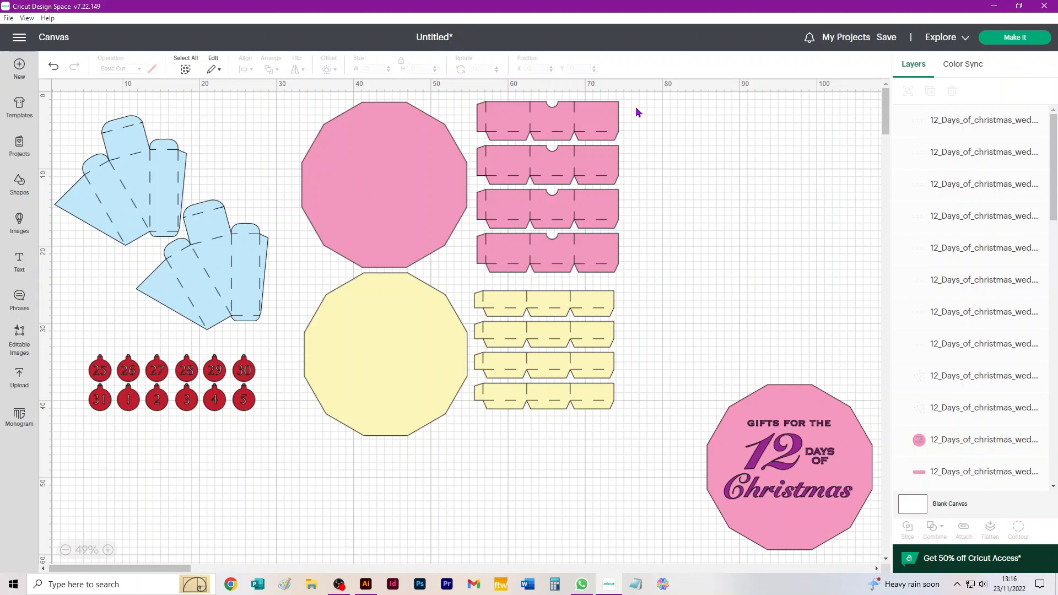
Attach each of the four pink strips to its own score lines, one strip at a time
drag(637, 102, 496, 136)
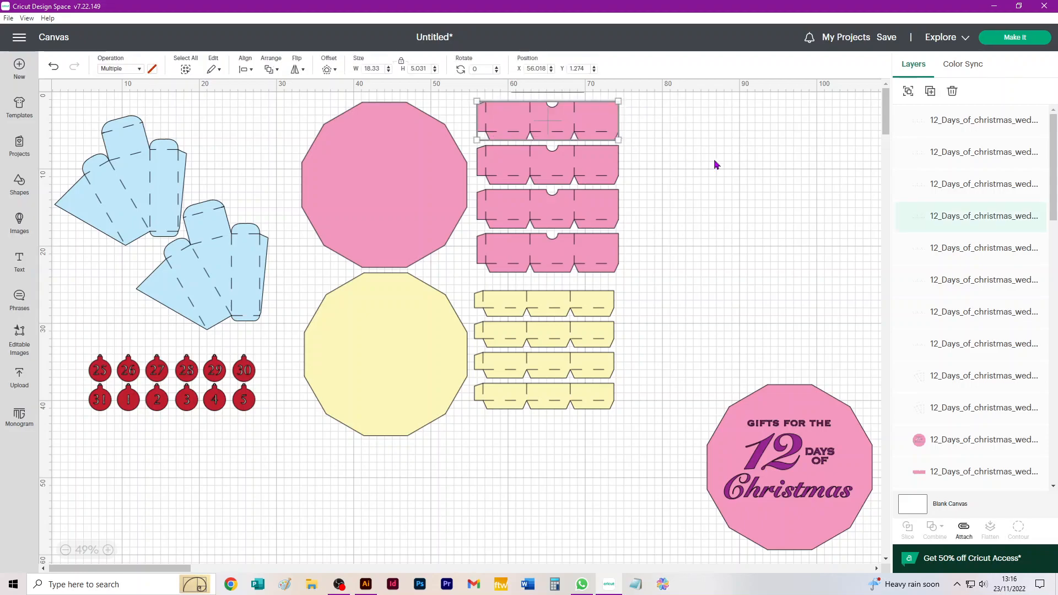
click(964, 530)
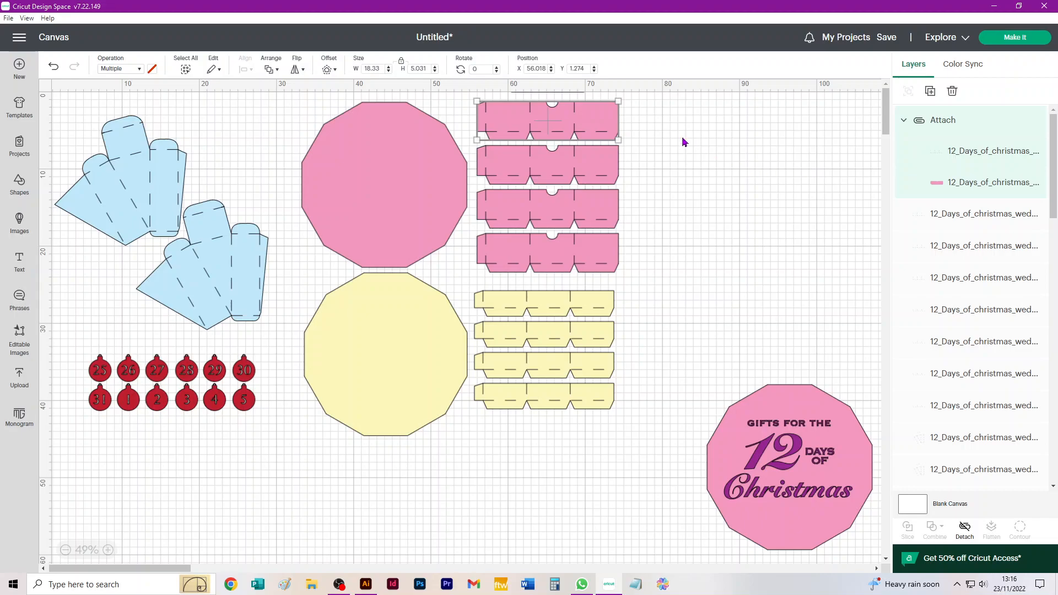
drag(675, 155, 517, 187)
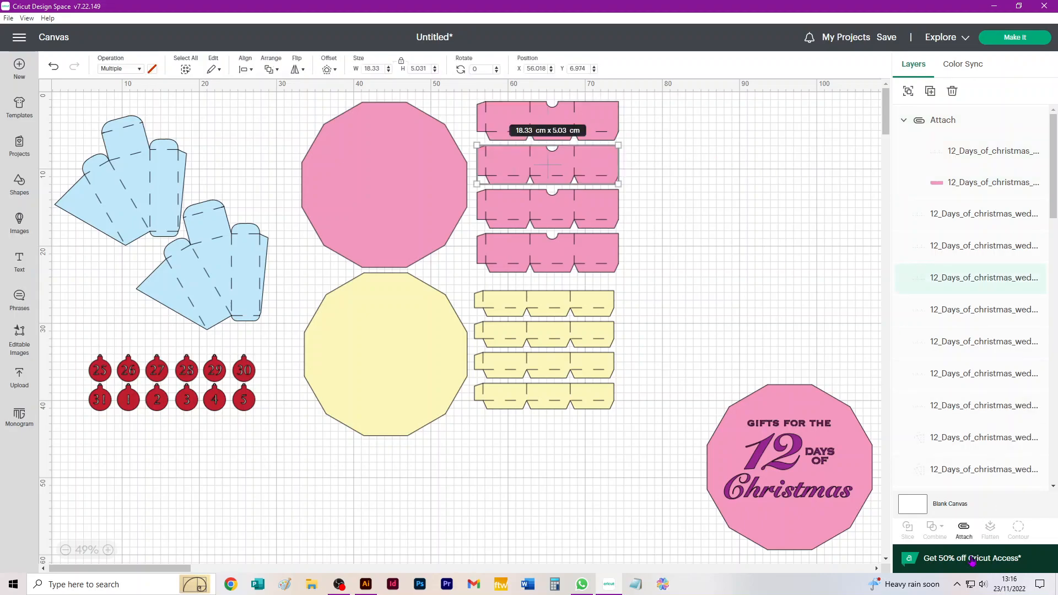
click(963, 530)
drag(665, 203, 530, 229)
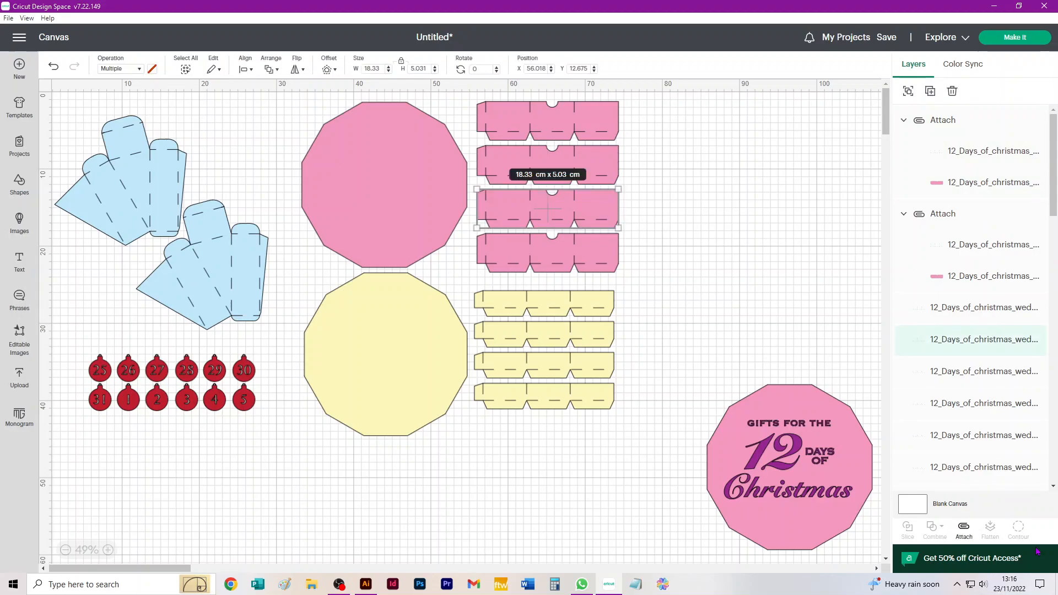
click(965, 531)
drag(680, 241, 499, 274)
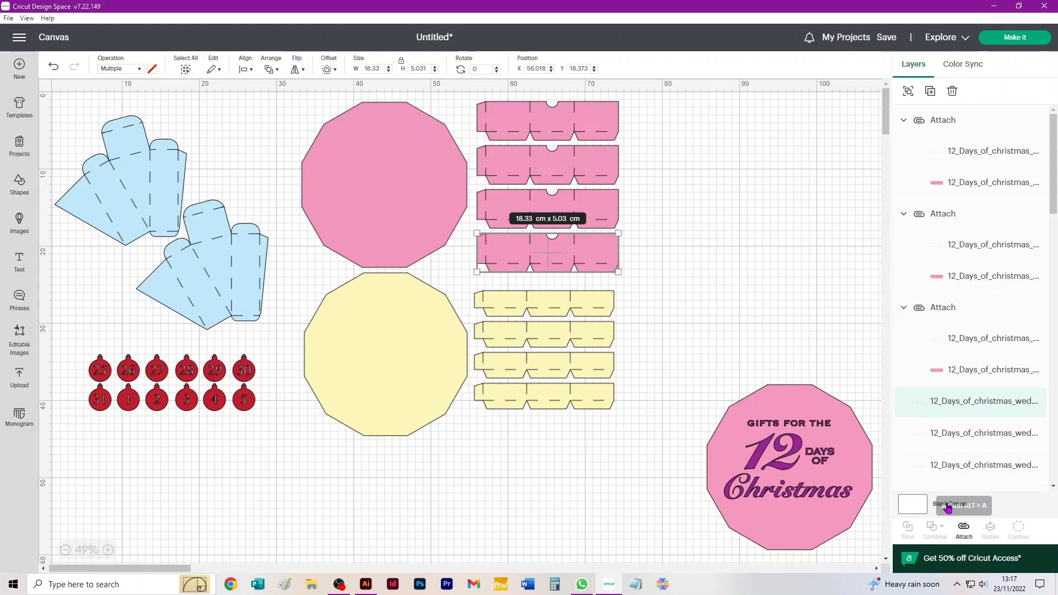
click(964, 530)
Attach each of the four yellow strips to its own score lines, one strip at a time
drag(664, 298, 530, 318)
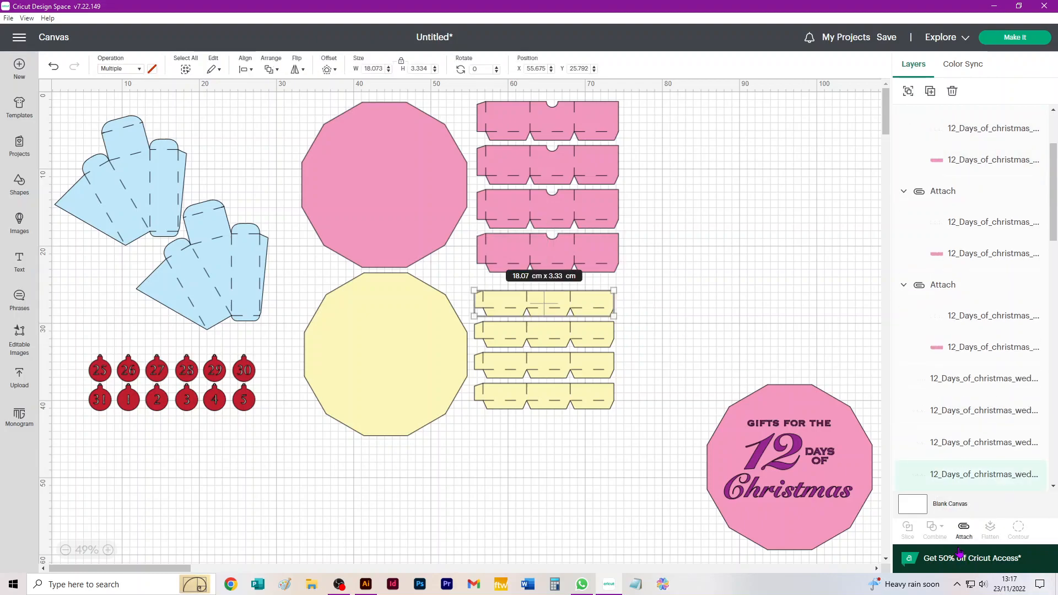
click(963, 530)
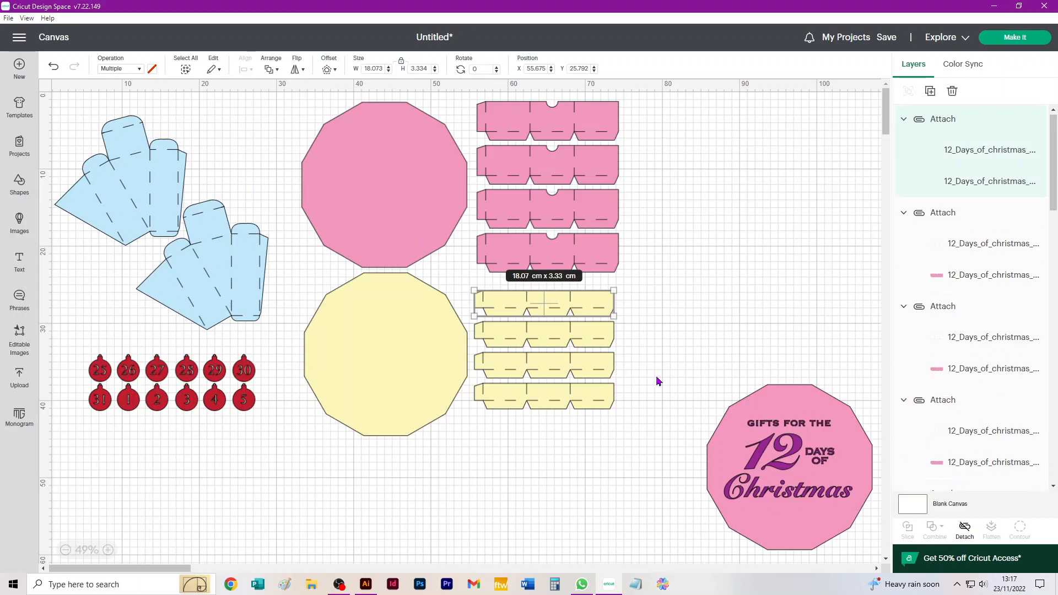
drag(643, 329, 530, 352)
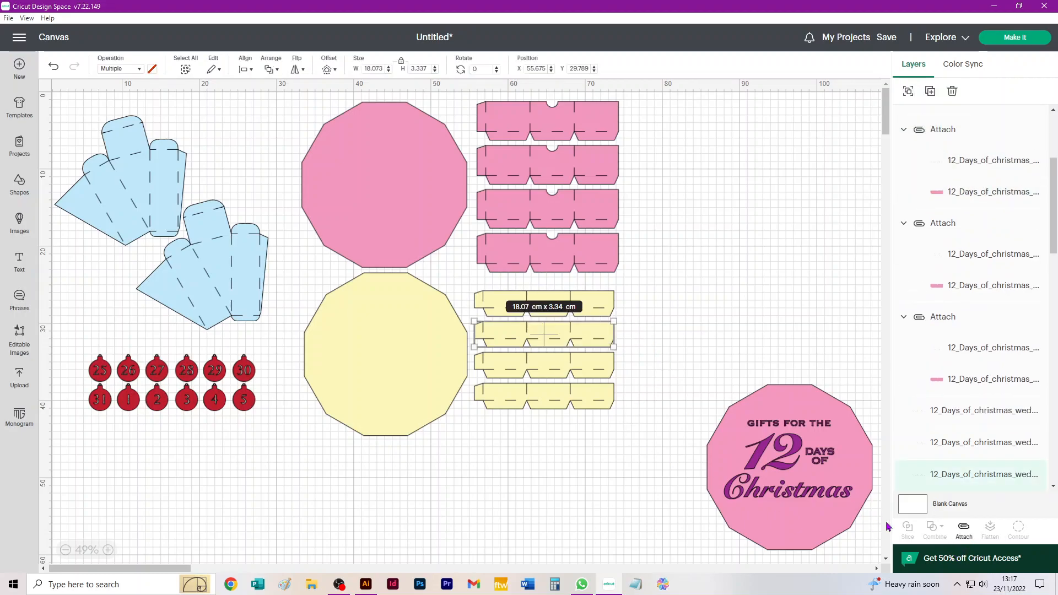
click(964, 530)
click(678, 369)
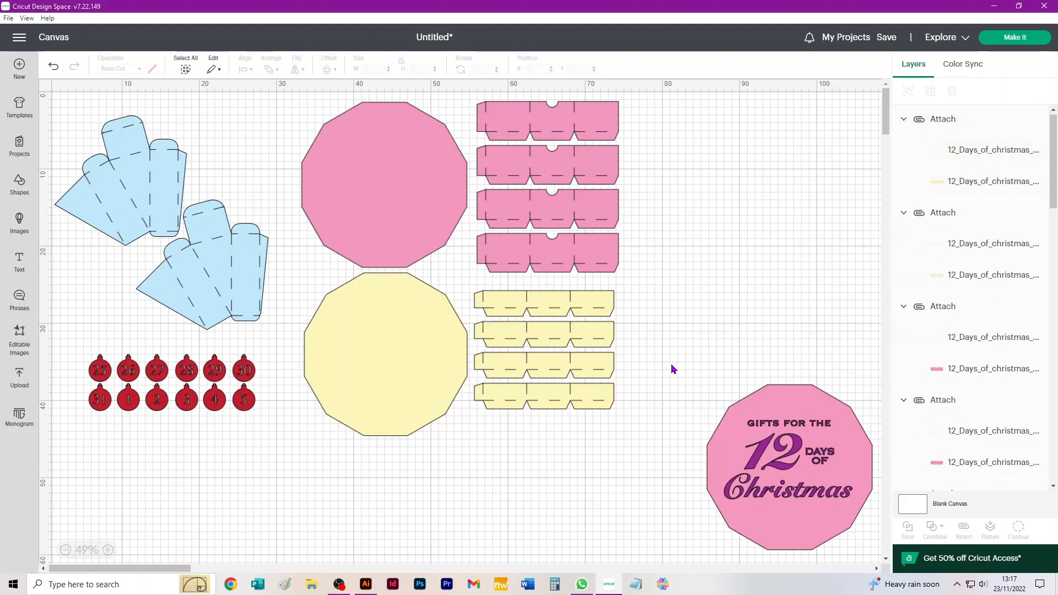
drag(640, 355, 544, 381)
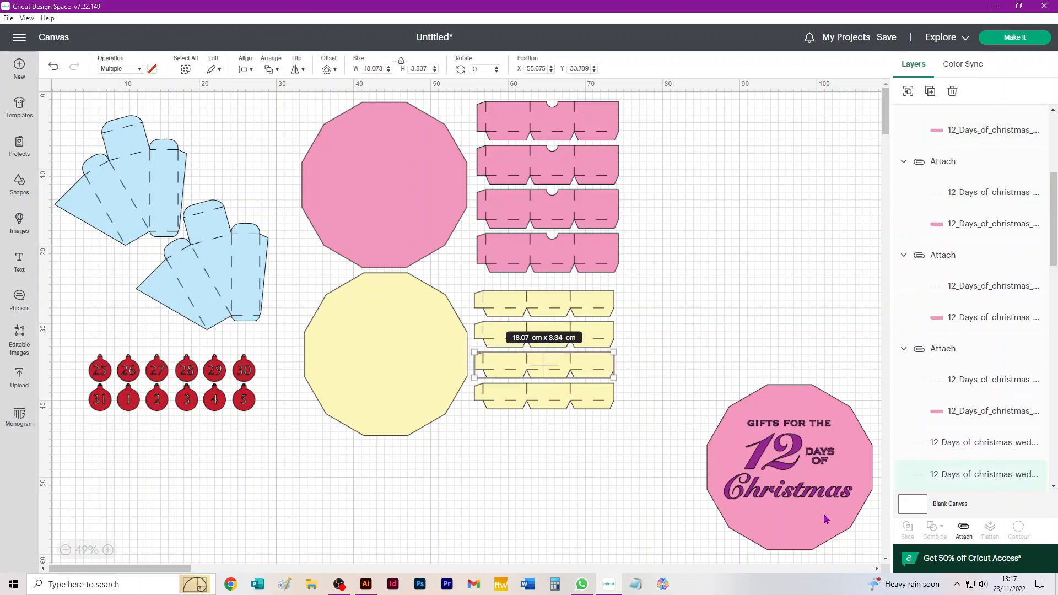
click(959, 532)
drag(640, 396, 518, 417)
click(964, 530)
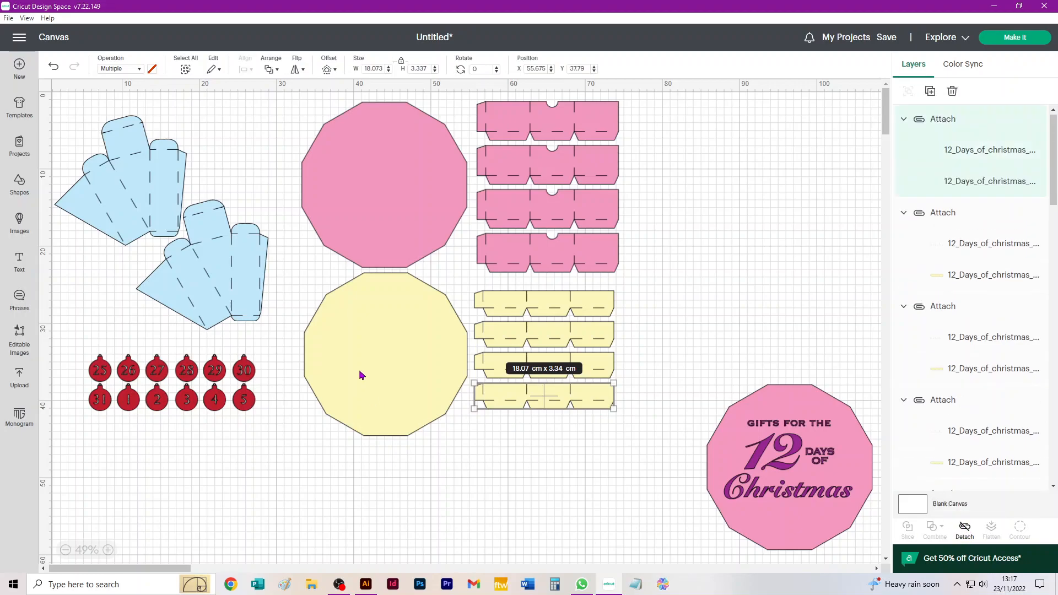
drag(58, 96, 157, 208)
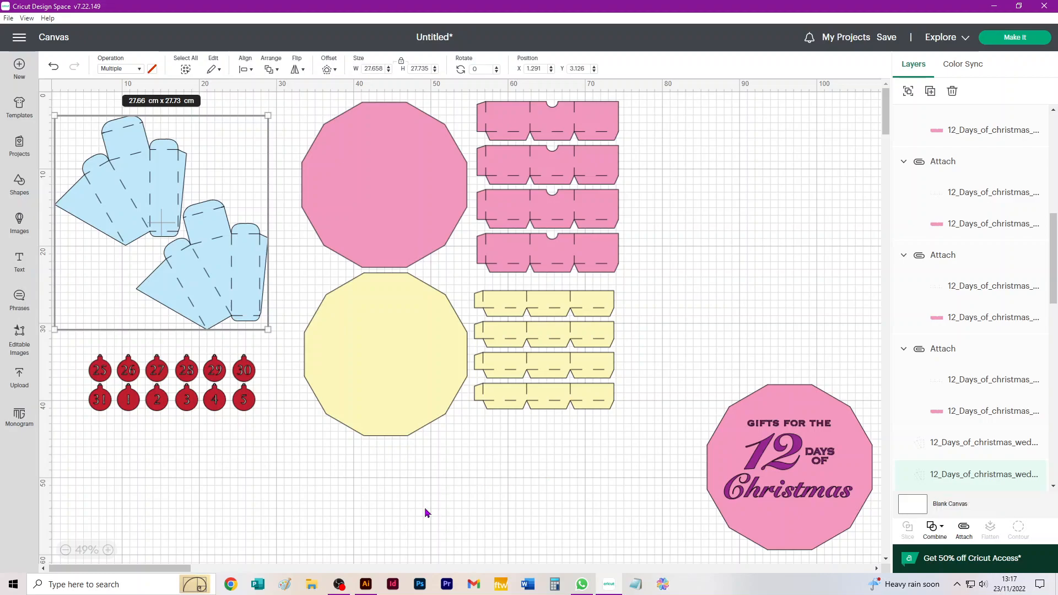
click(325, 445)
click(205, 279)
click(113, 257)
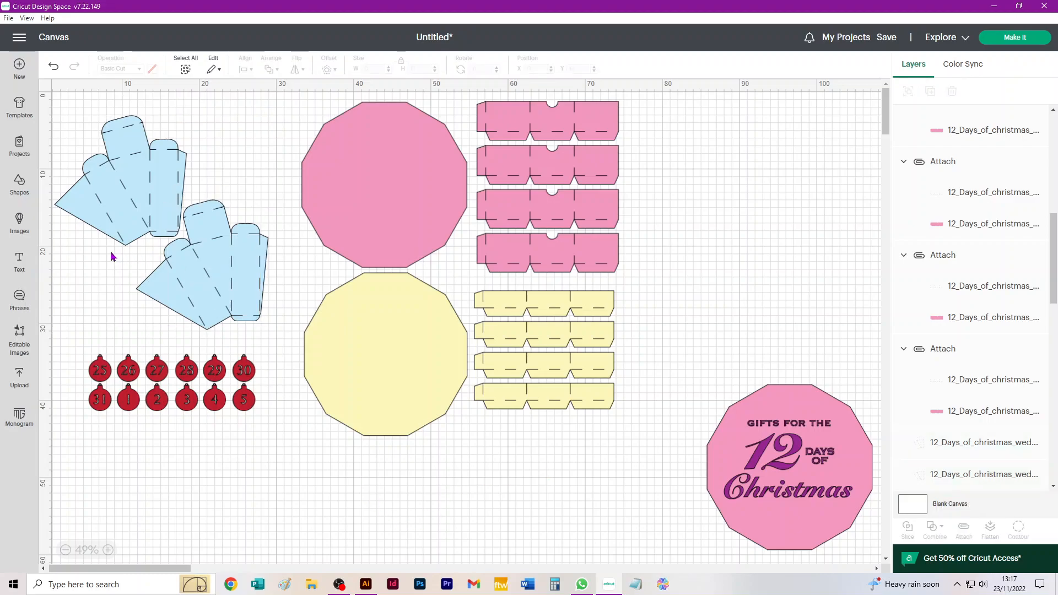
Attach each of the two blue box pieces to its own score lines, one piece at a time
drag(74, 110, 123, 184)
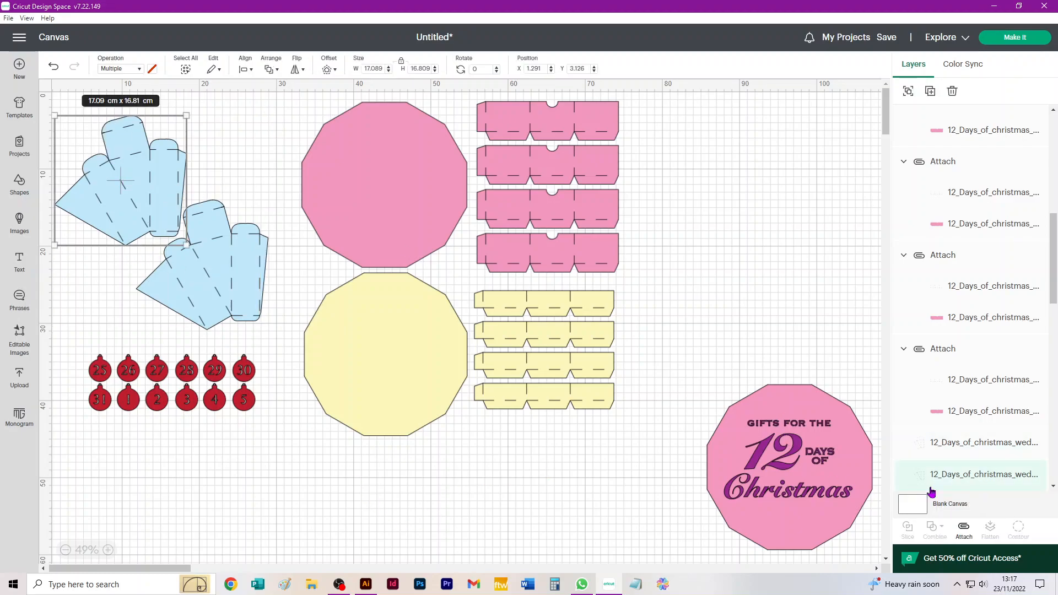
click(963, 528)
click(116, 328)
drag(105, 329, 262, 296)
click(963, 528)
click(716, 270)
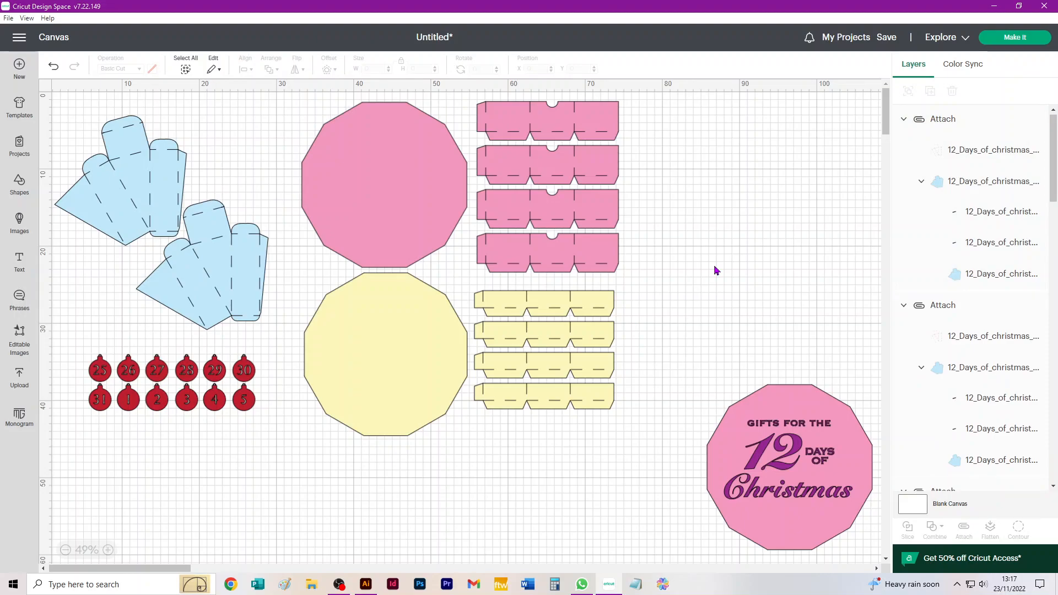
Offset the title decagon from the purple backing decagon, and reposition the yellow decagon and its four strips below the pink pieces
drag(802, 512, 784, 301)
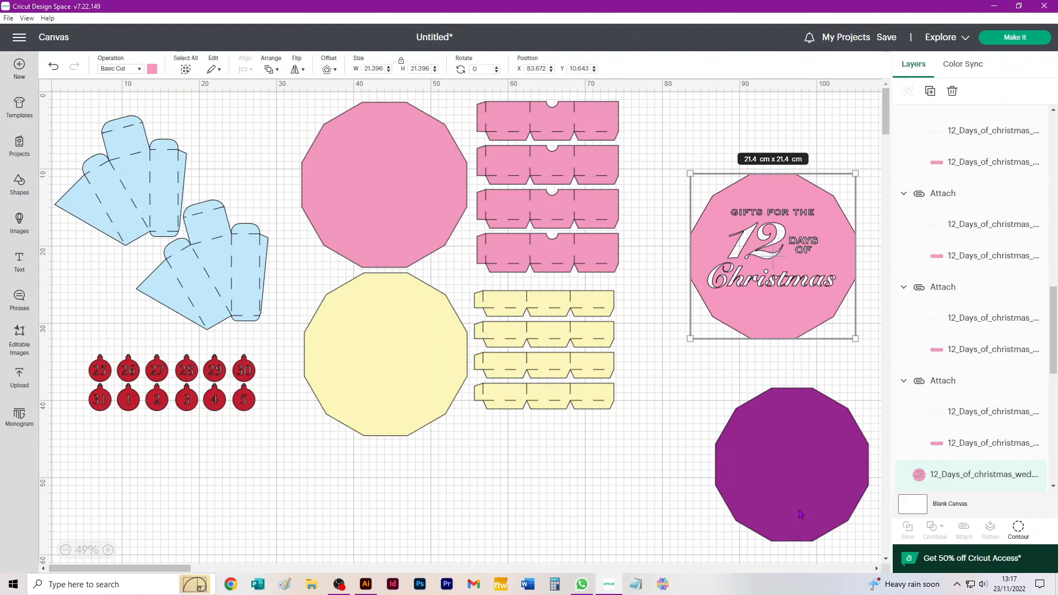
drag(796, 522, 783, 388)
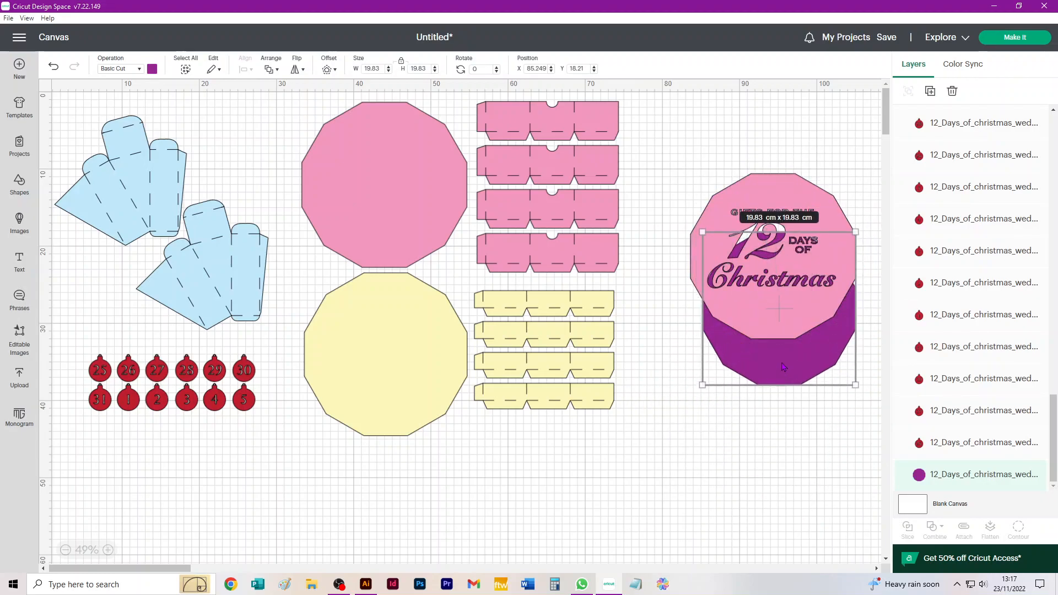
click(421, 235)
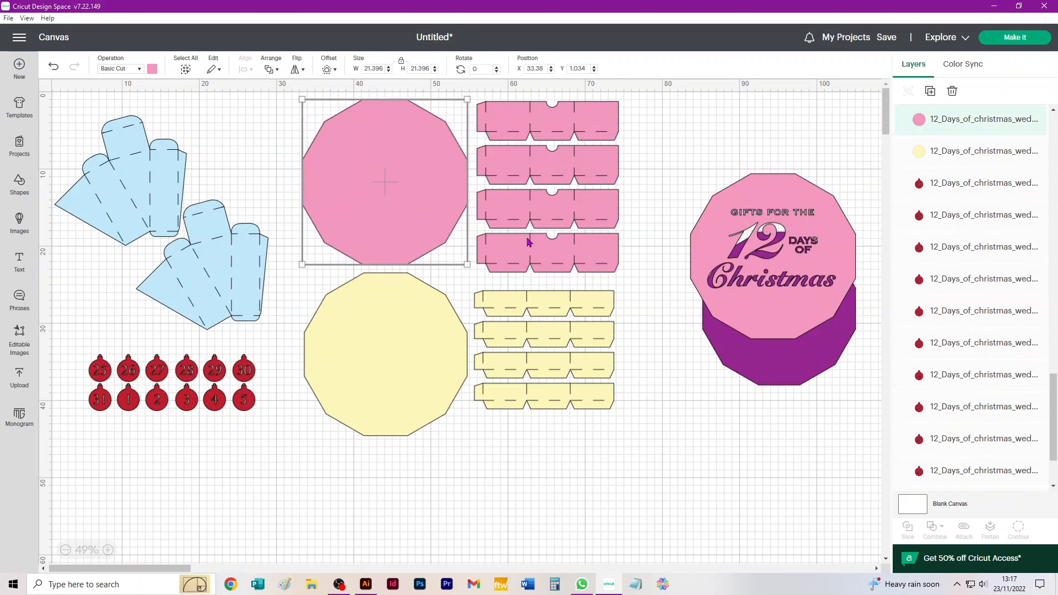
drag(412, 313, 411, 322)
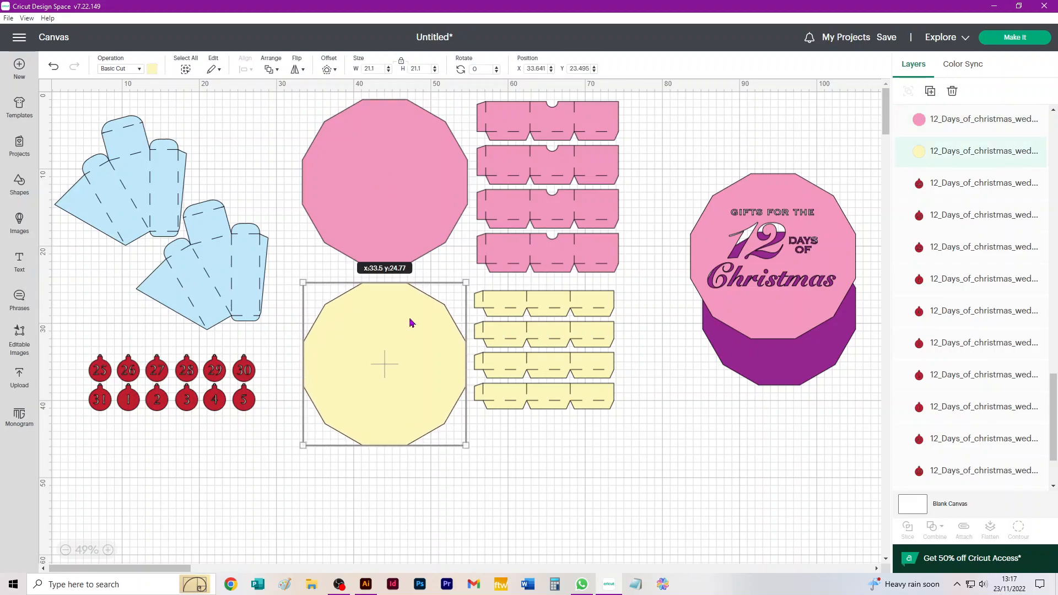
drag(640, 291, 536, 416)
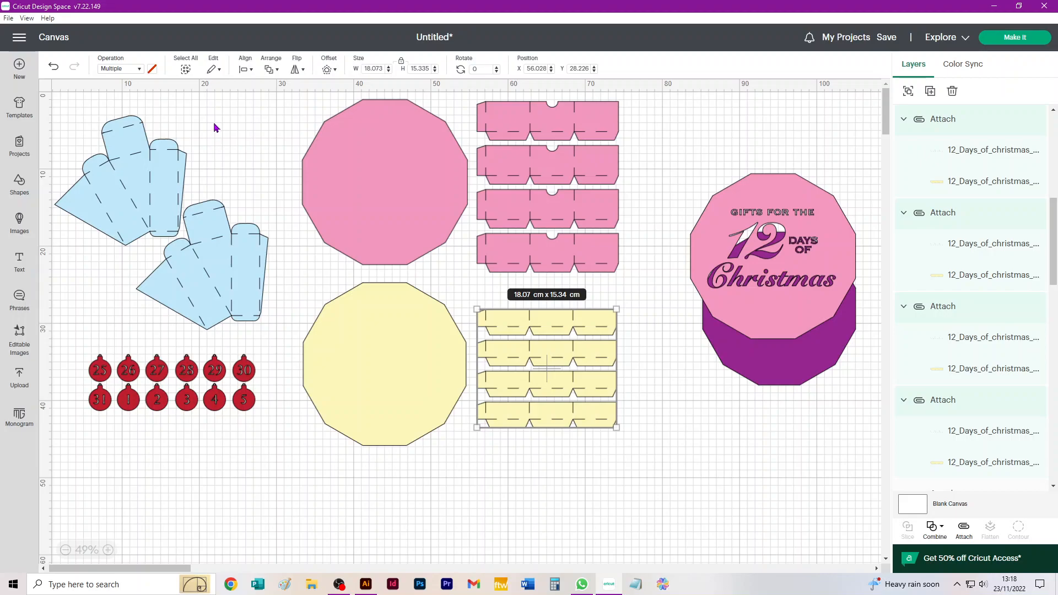
Open the mat preview and examine how the two blue box pieces are laid out on their mats
click(1016, 37)
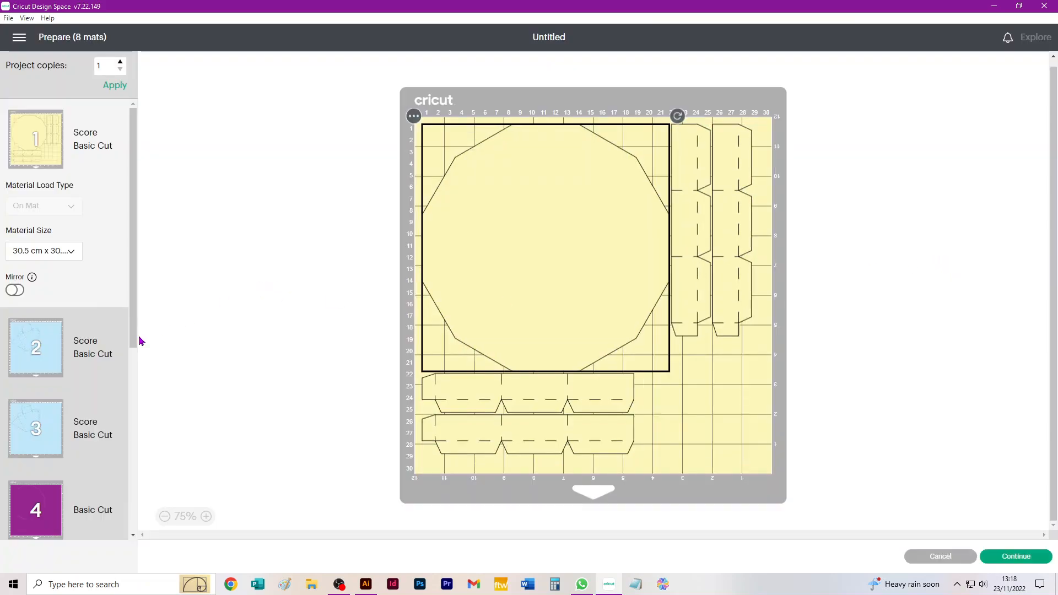
click(85, 356)
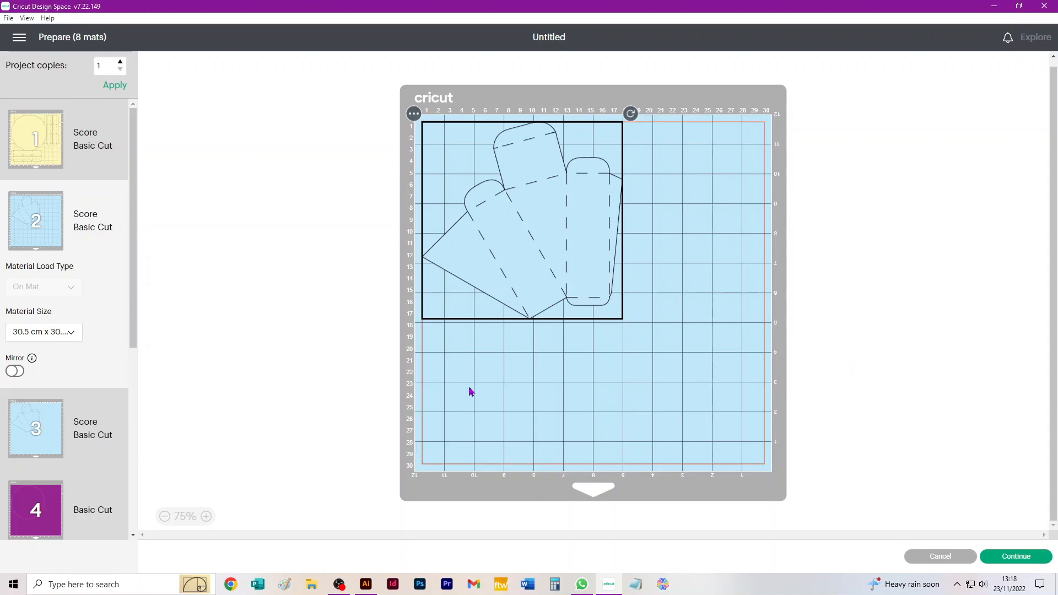
click(38, 427)
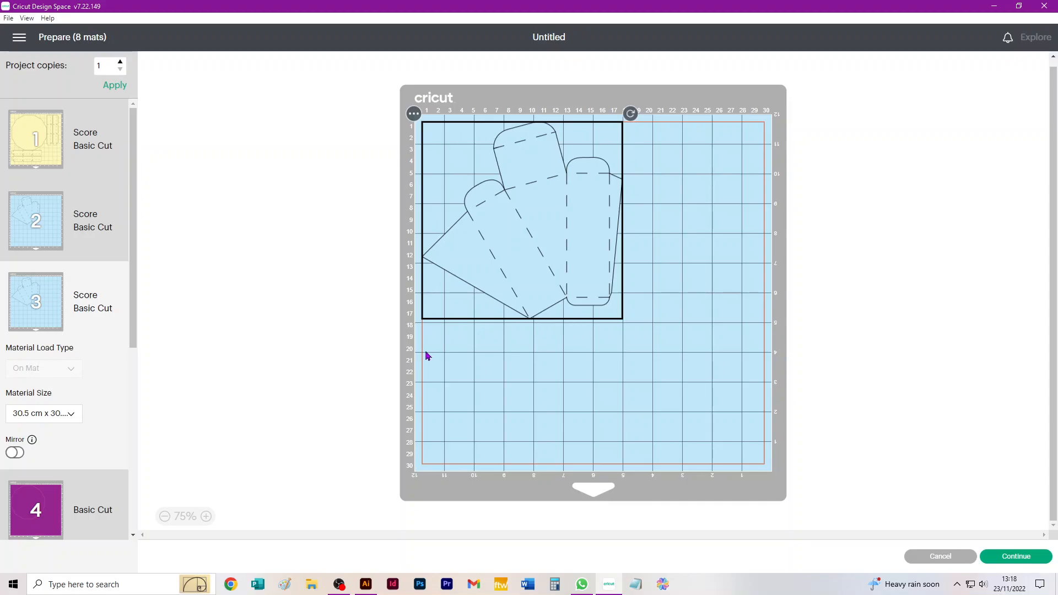
Try to fit both blue box pieces on one mat by moving the second onto mat 2, and return to the canvas
click(415, 116)
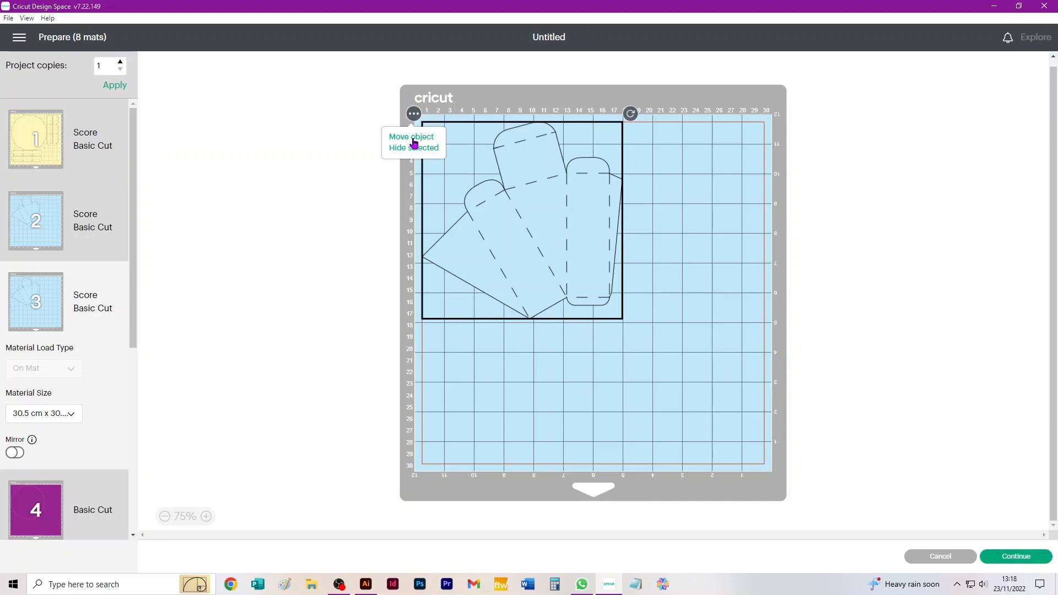
click(416, 138)
click(451, 148)
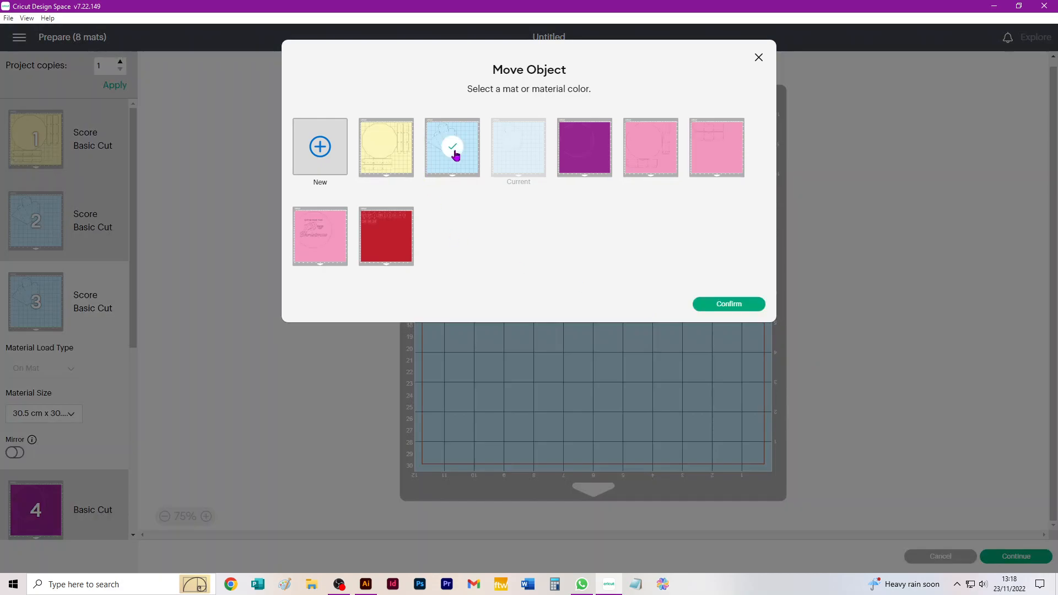
click(728, 305)
drag(567, 276, 658, 370)
click(943, 557)
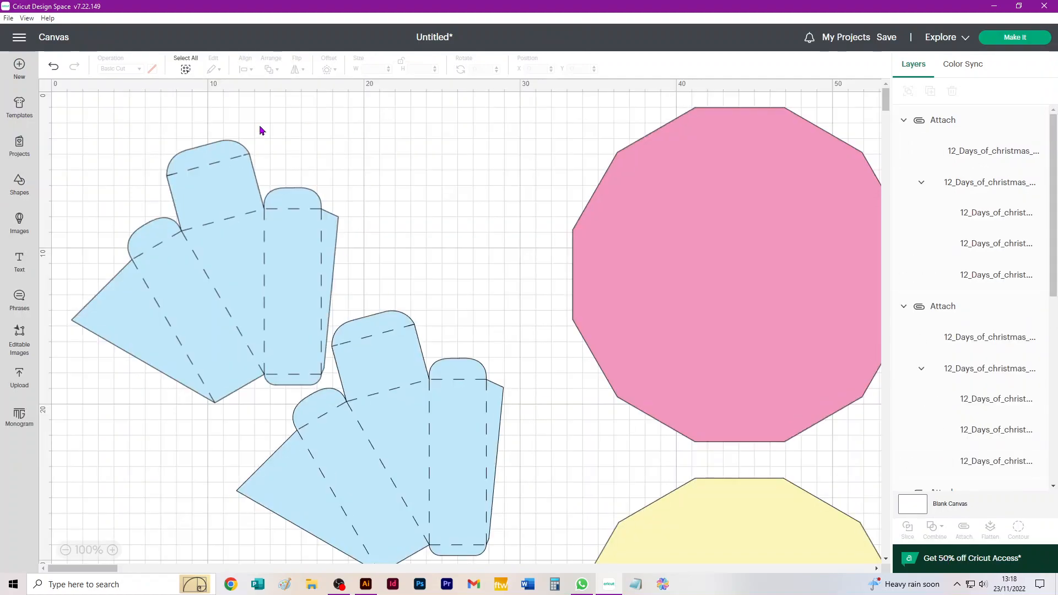
Attach the two blue box pieces together as one unit and duplicate the attached pair five times
drag(66, 100, 453, 533)
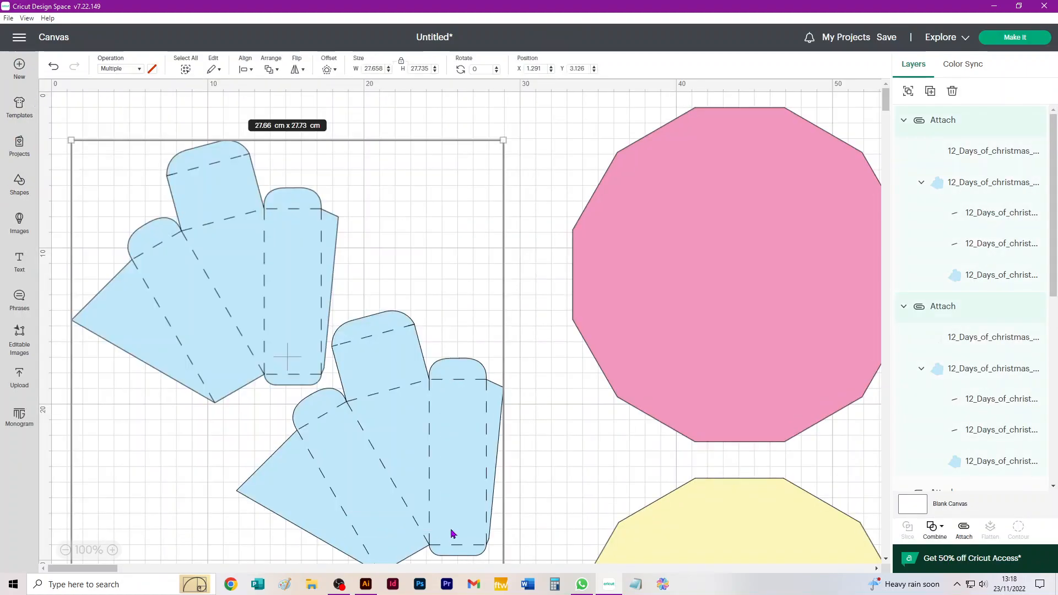
click(964, 530)
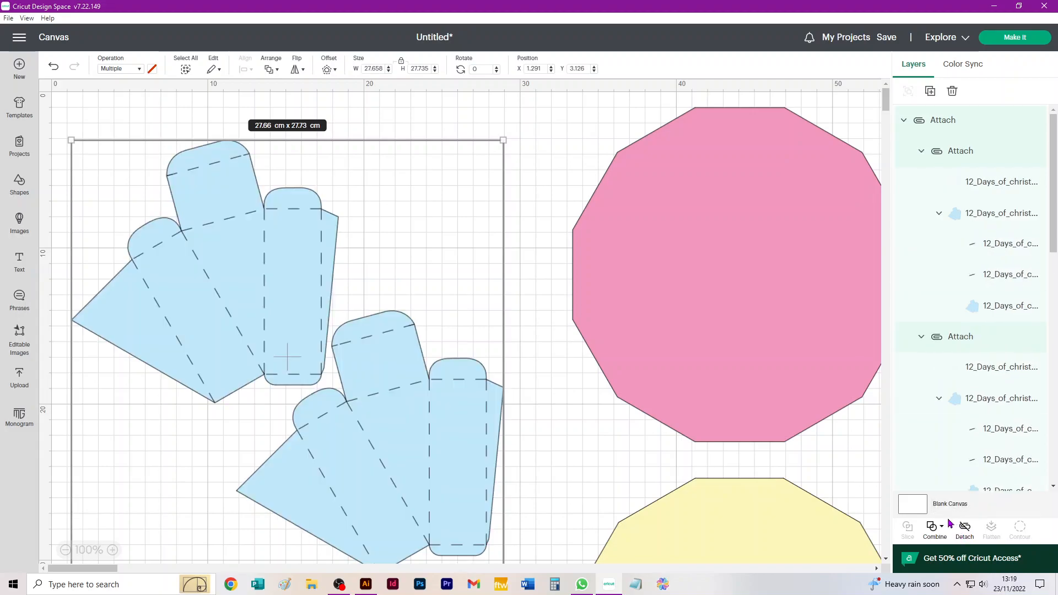
scroll(704, 401, down, 3)
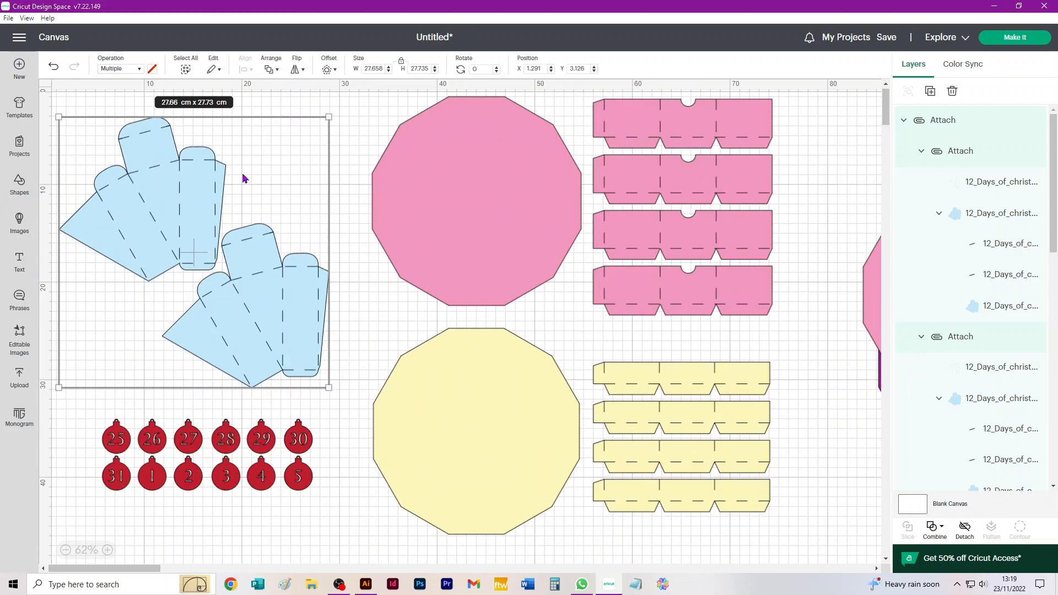
key(ctrl+d)
key(ctrl+d)
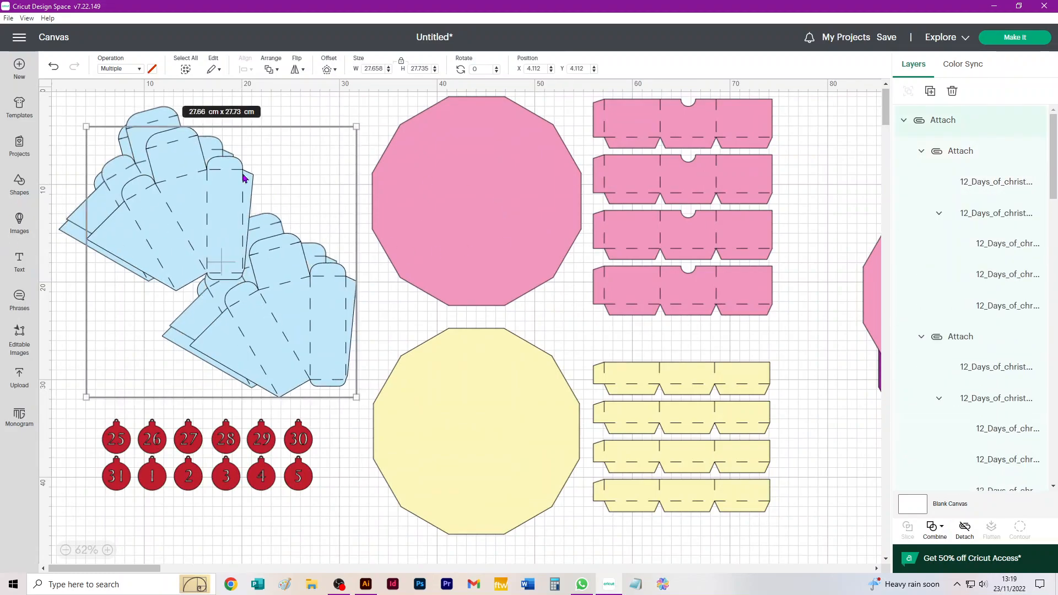
key(ctrl+d)
key(ctrl+d)
key(ctrl+d)
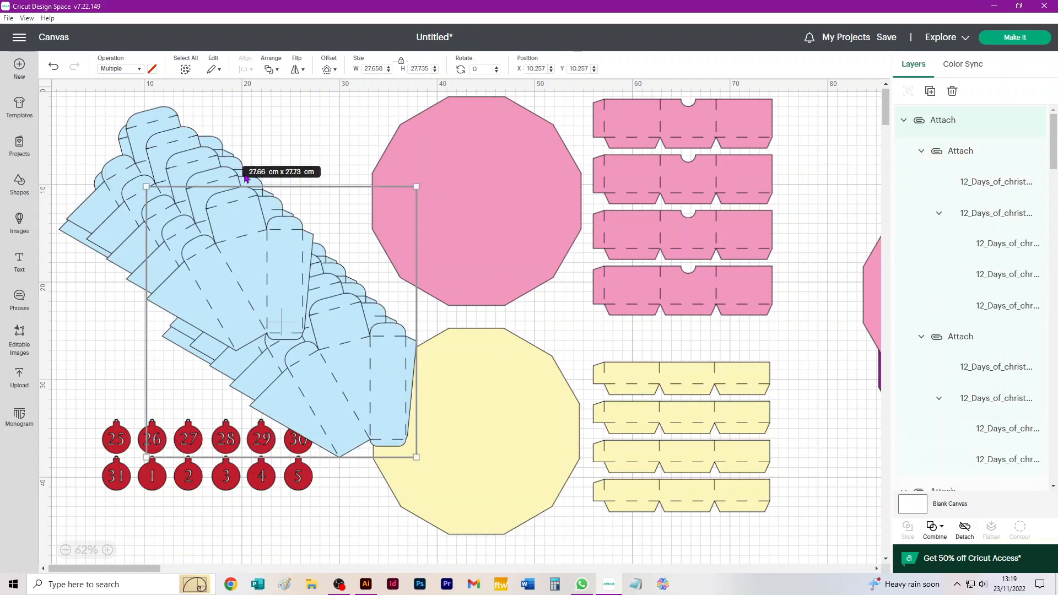
Open the mat preview and review the blue box mats through to the purple decagon mat
click(1015, 39)
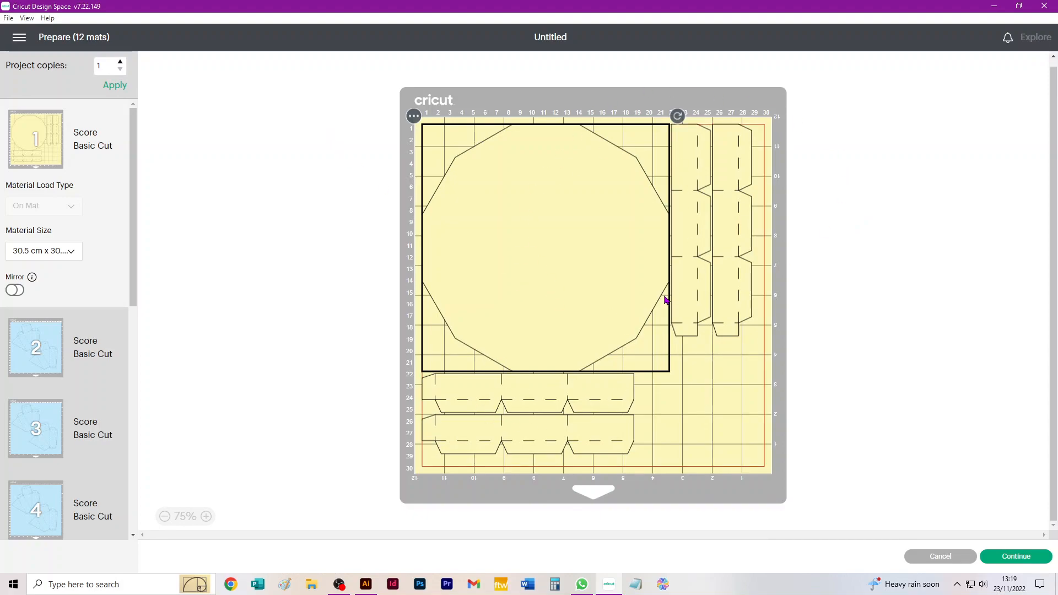
scroll(59, 362, down, 5)
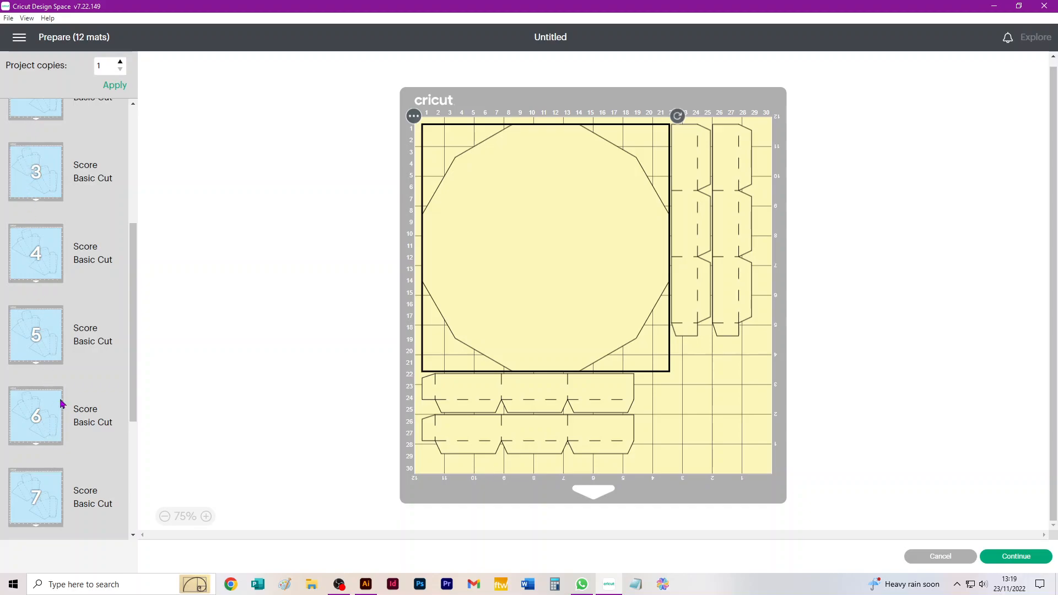
scroll(61, 403, down, 3)
scroll(87, 325, down, 3)
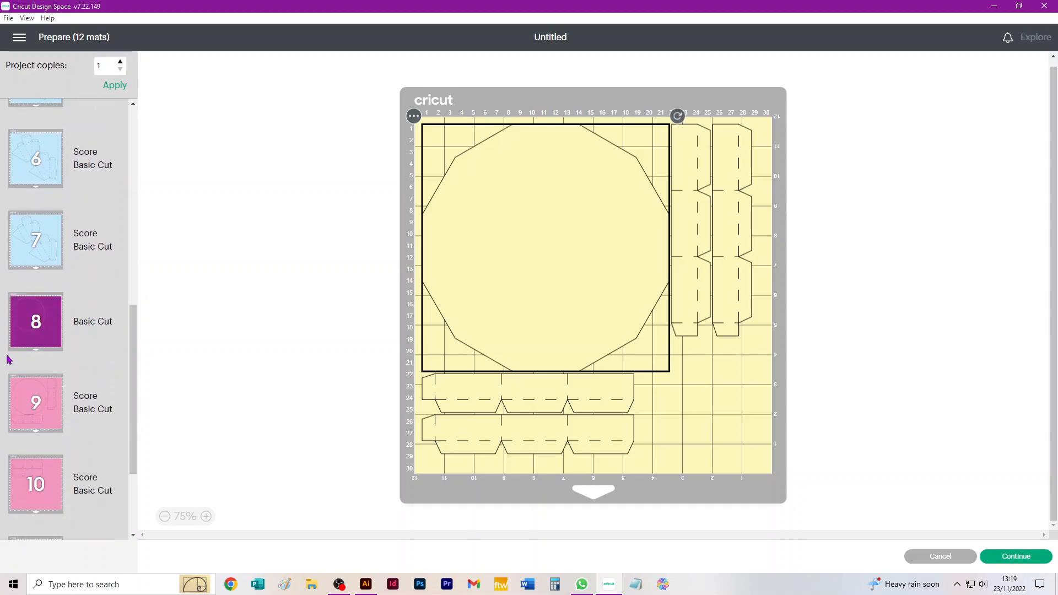
click(36, 328)
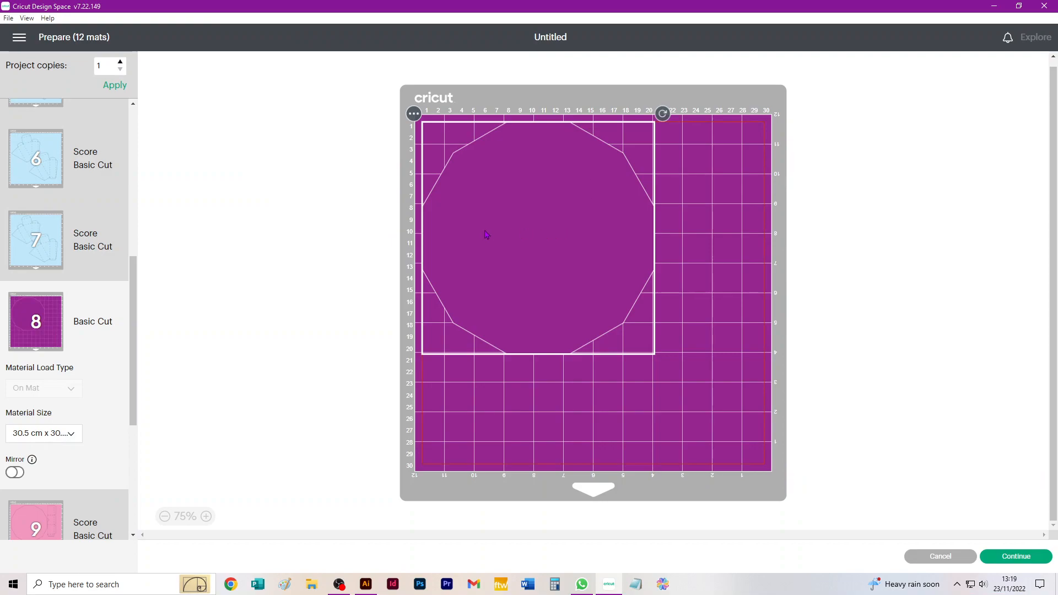
Examine the material size options for the purple decagon mat and return to the canvas
mouse_move(579, 197)
mouse_down()
mouse_move(566, 214)
mouse_move(563, 187)
mouse_up()
click(74, 433)
scroll(106, 448, down, 1)
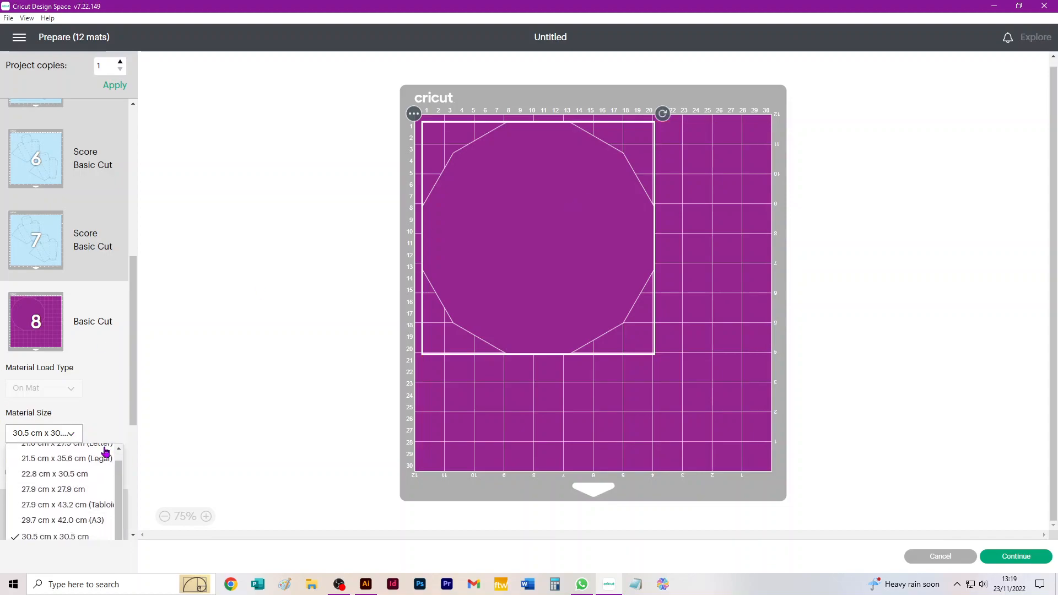
scroll(86, 481, up, 1)
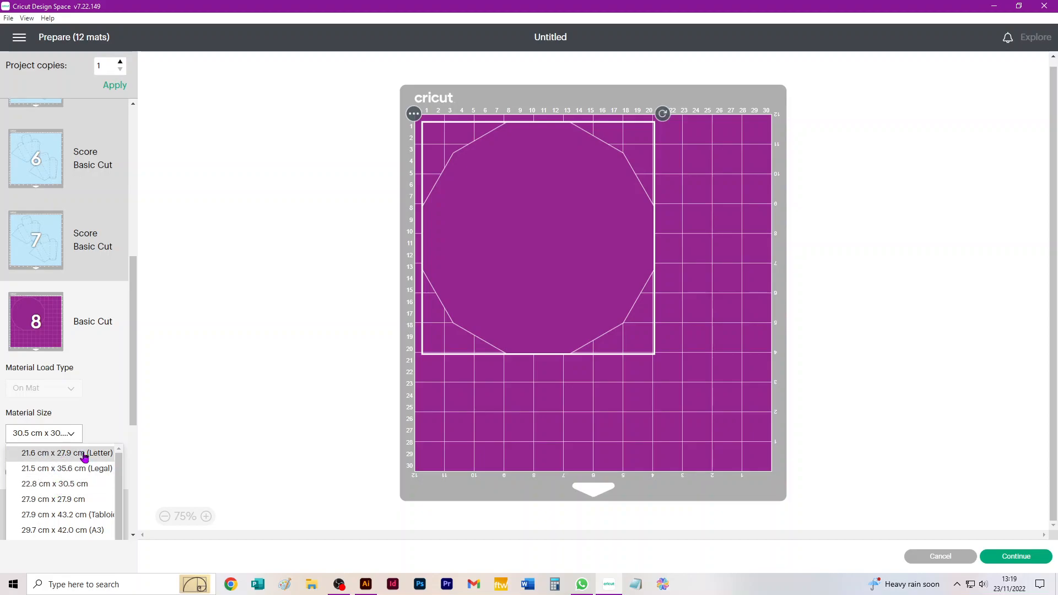
click(679, 204)
click(952, 557)
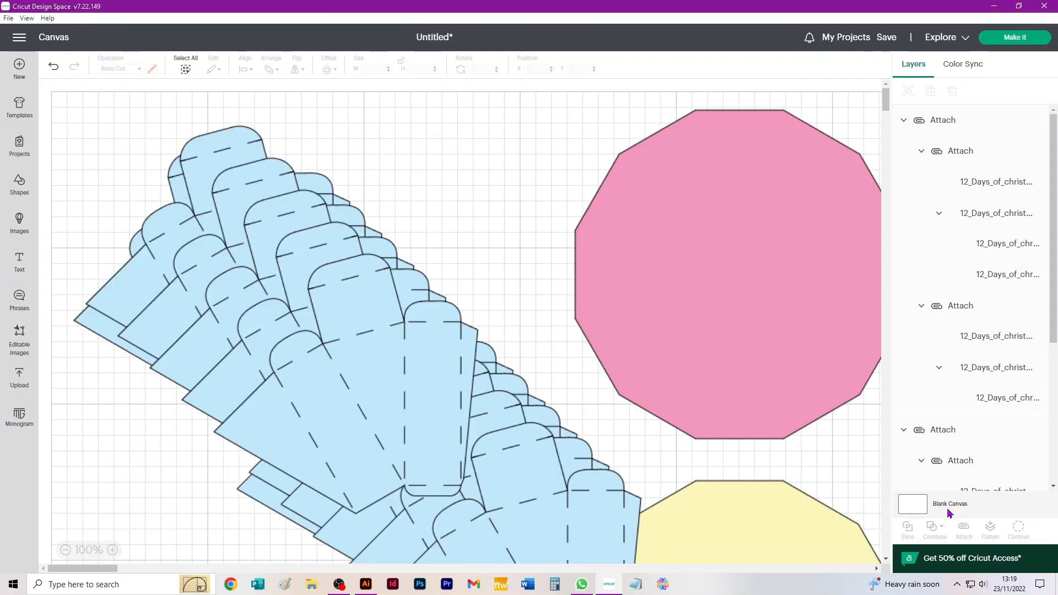
Move the title decagon off the purple decagon into clear canvas space, at about X 107.9, Y 3.9
click(678, 243)
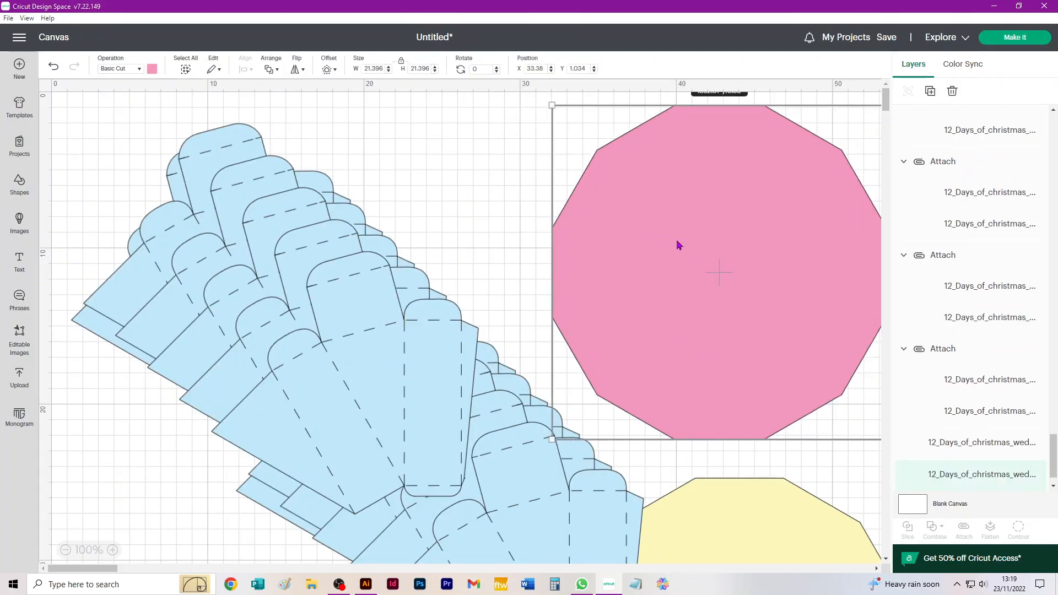
scroll(590, 266, down, 3)
drag(404, 172, 582, 178)
click(412, 197)
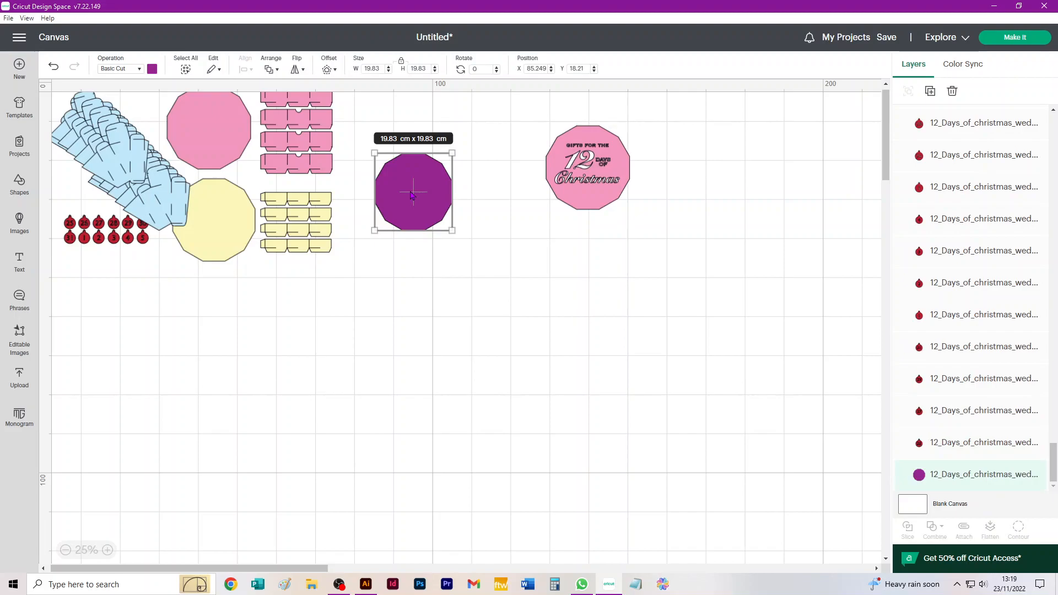
drag(586, 182, 516, 159)
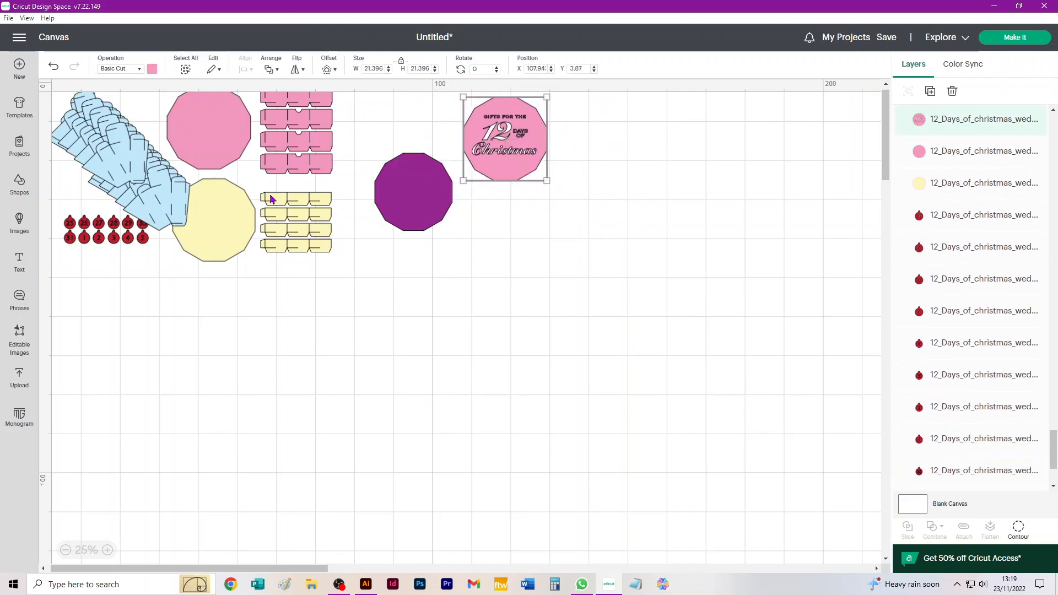
click(422, 216)
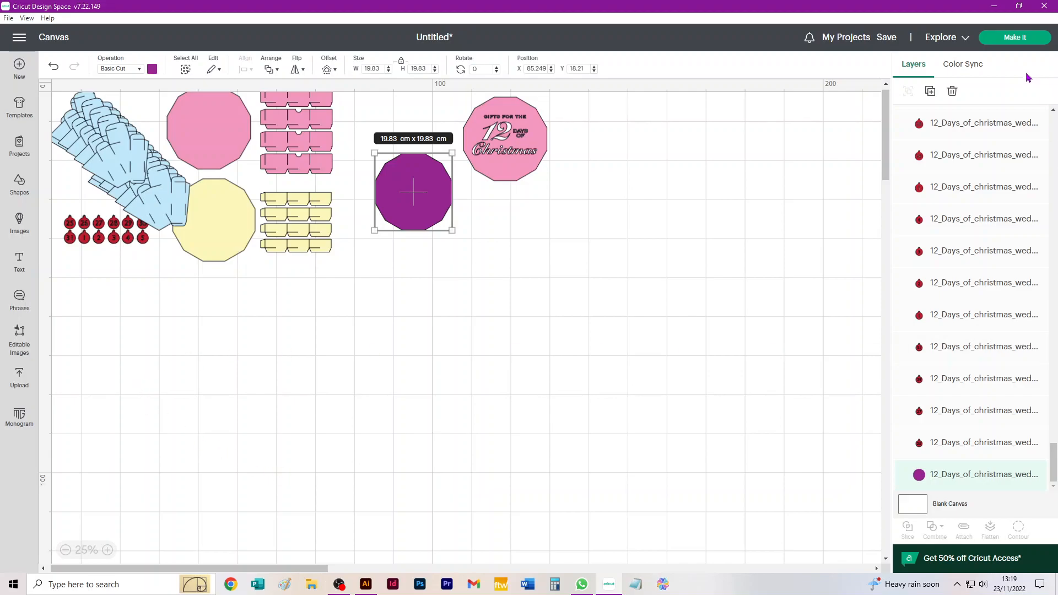
Open the mat preview and review the purple decagon mat, the pink mats and the red bauble mat
click(1020, 40)
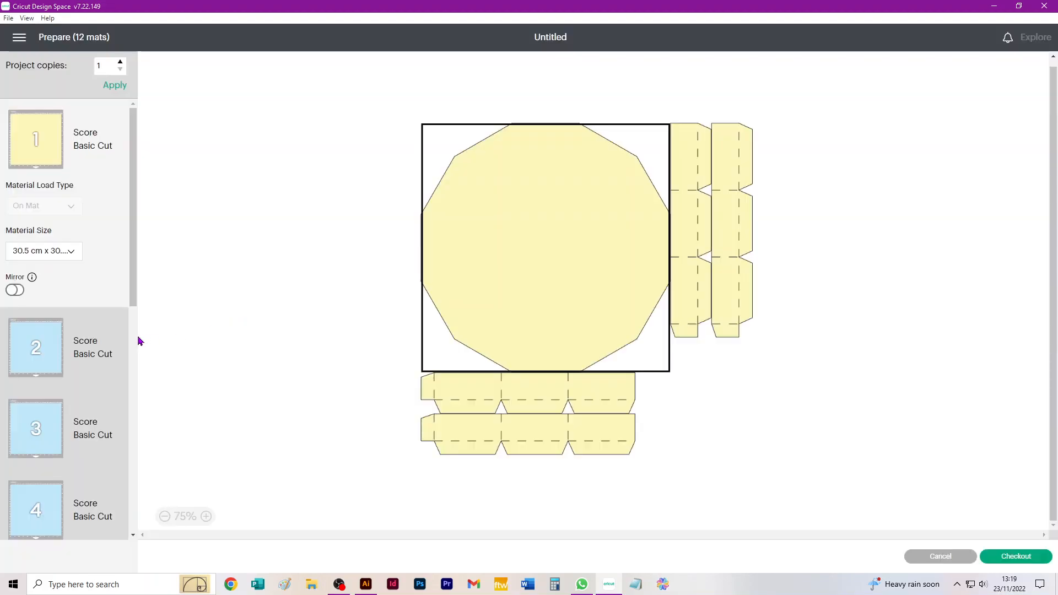
scroll(47, 338, down, 8)
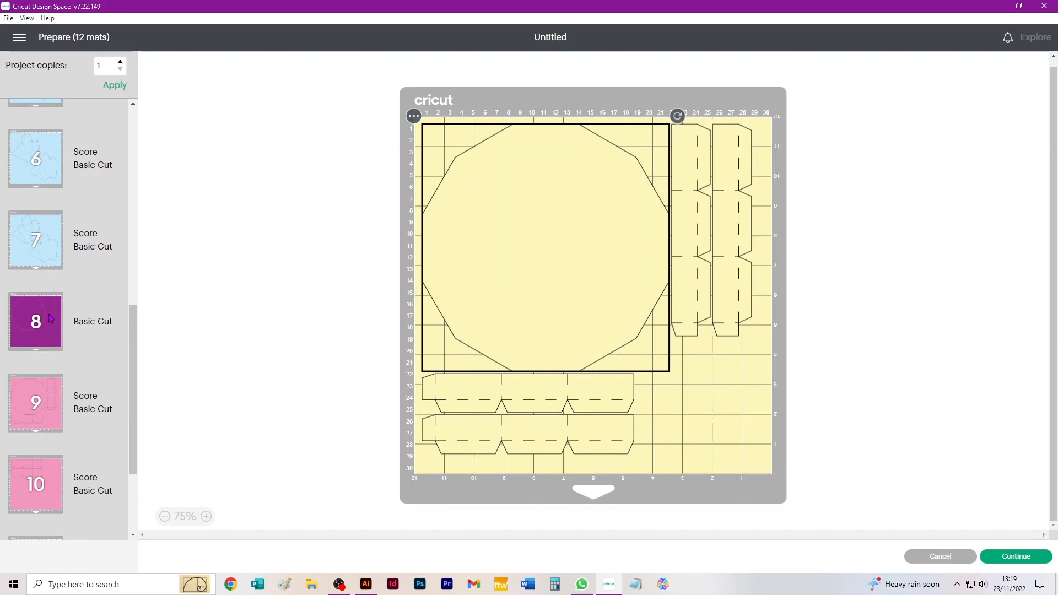
click(50, 319)
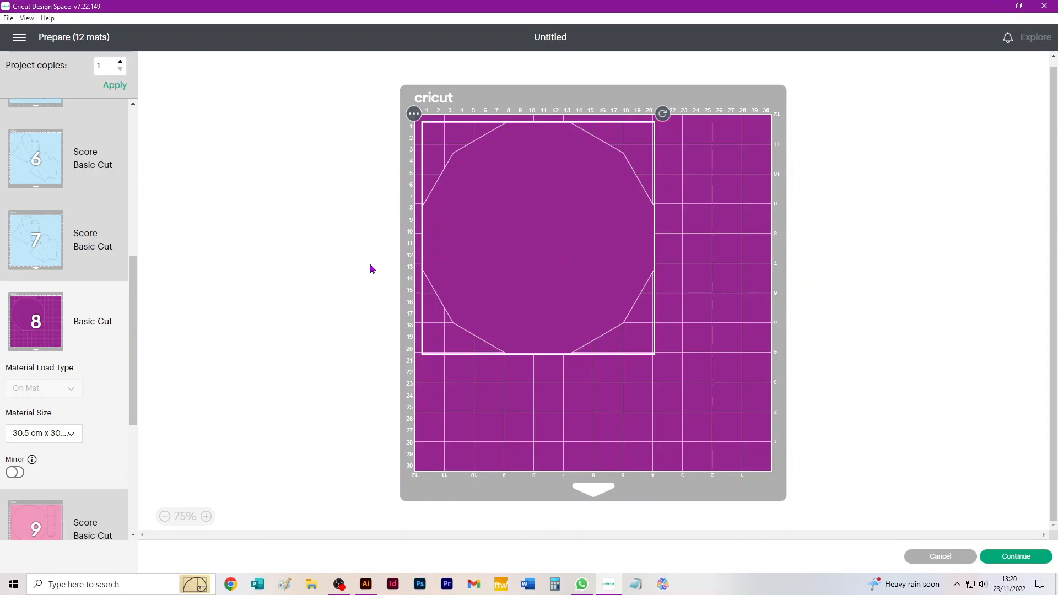
scroll(73, 407, down, 5)
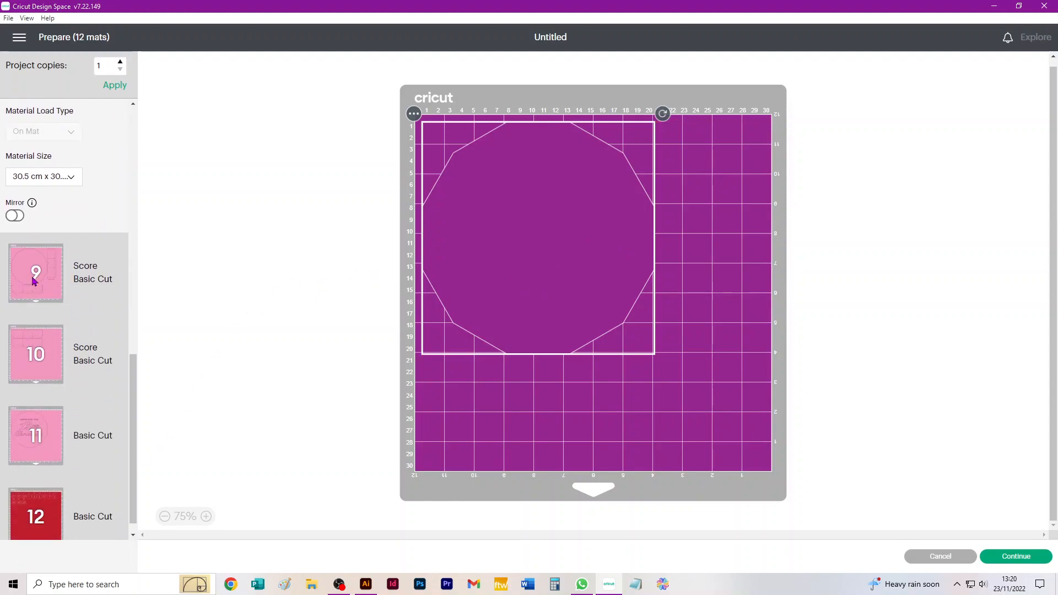
scroll(63, 417, down, 1)
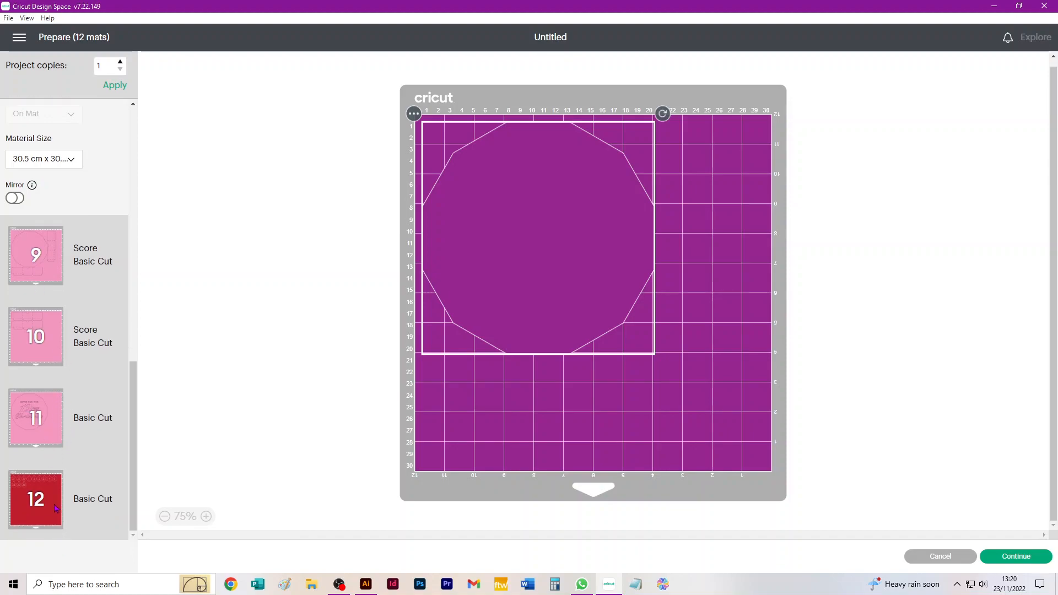
scroll(63, 452, up, 4)
scroll(71, 464, down, 4)
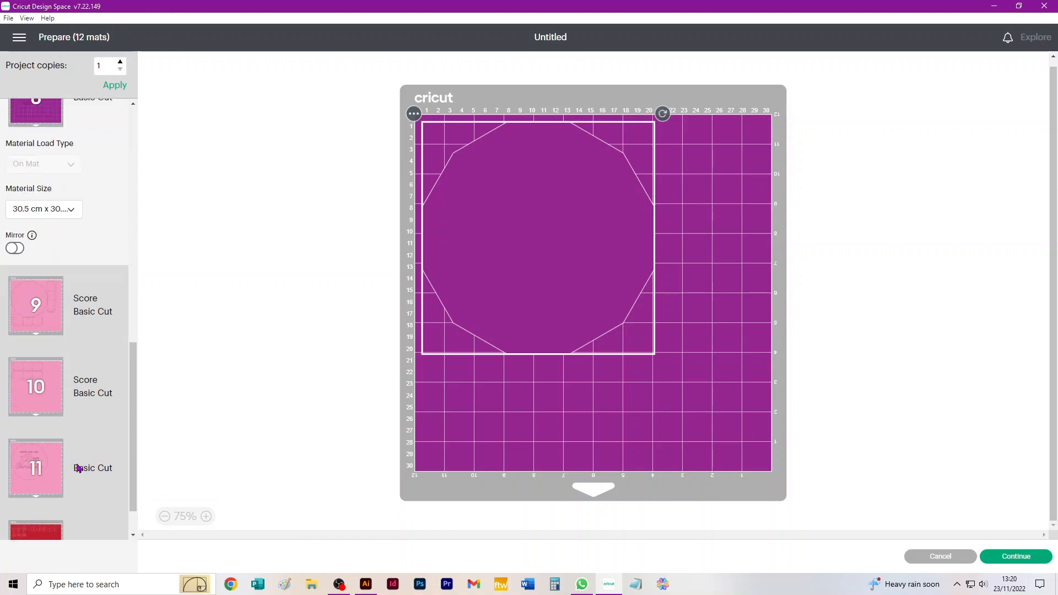
Set the red bauble mat's material size to 21 cm x 29.7 cm (A4) and return to the canvas
click(58, 496)
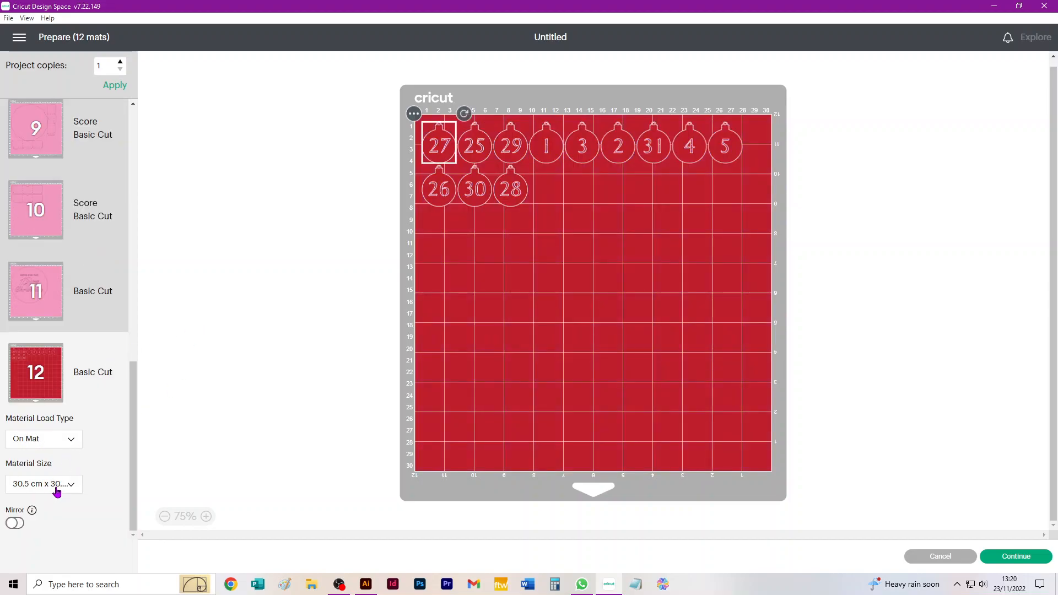
click(63, 485)
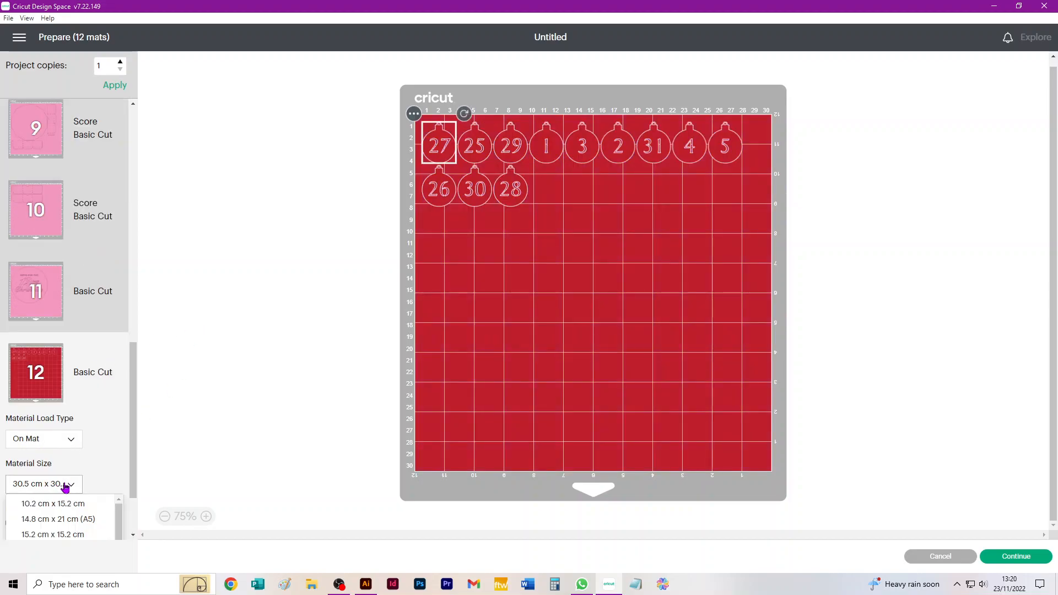
scroll(83, 475, down, 3)
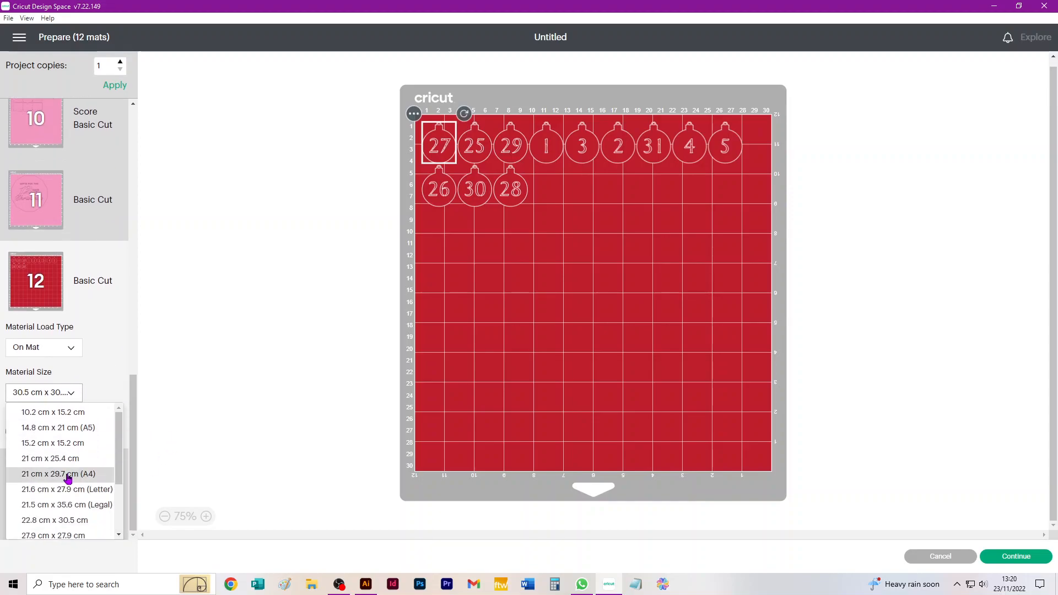
click(70, 475)
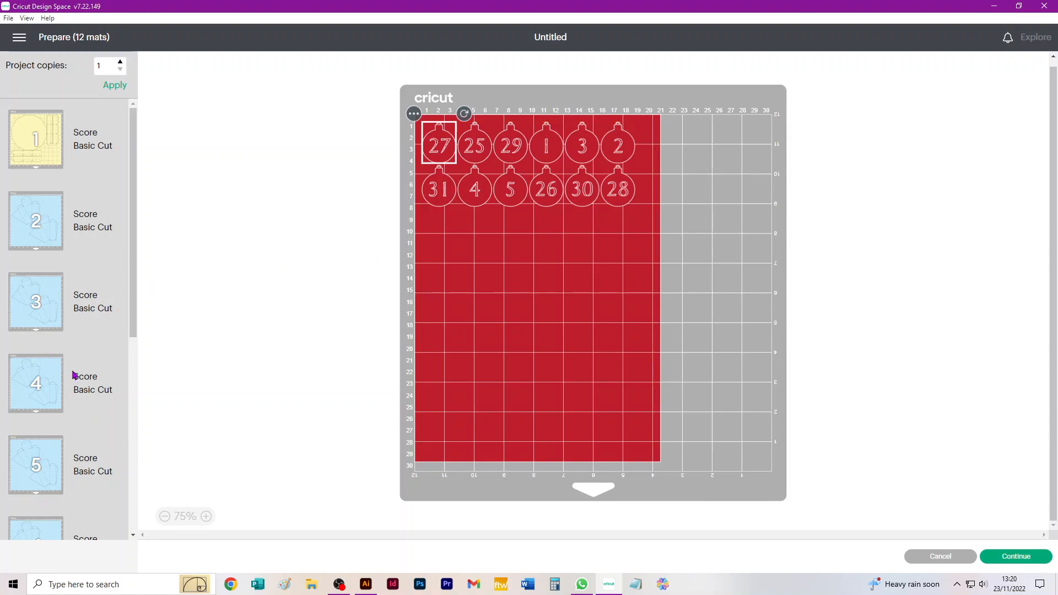
click(958, 557)
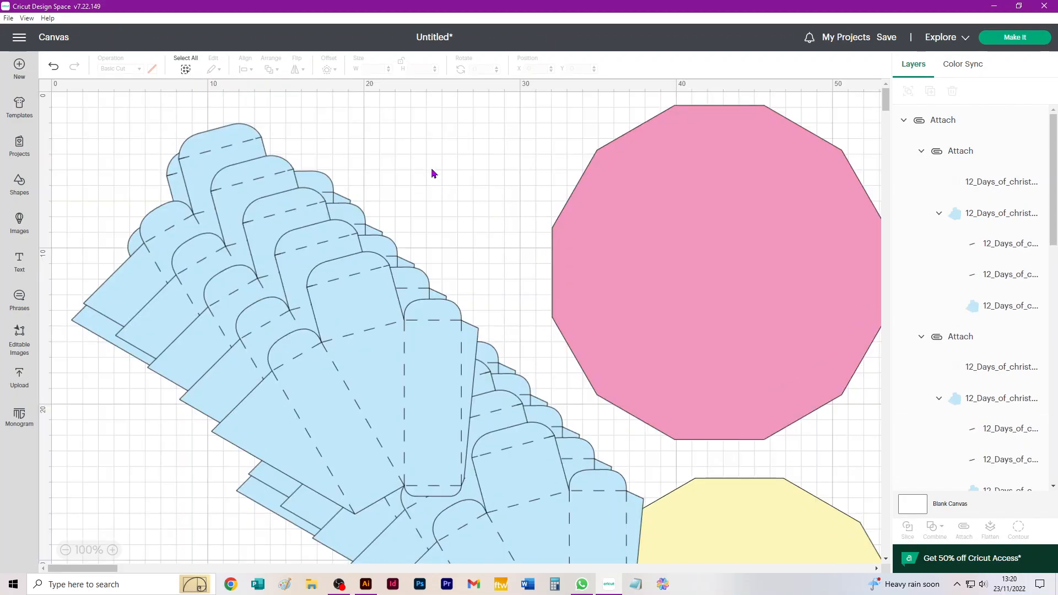
Delete the stacked duplicates of the attached blue box pair, keeping only one pair on the canvas
scroll(432, 174, down, 4)
click(286, 269)
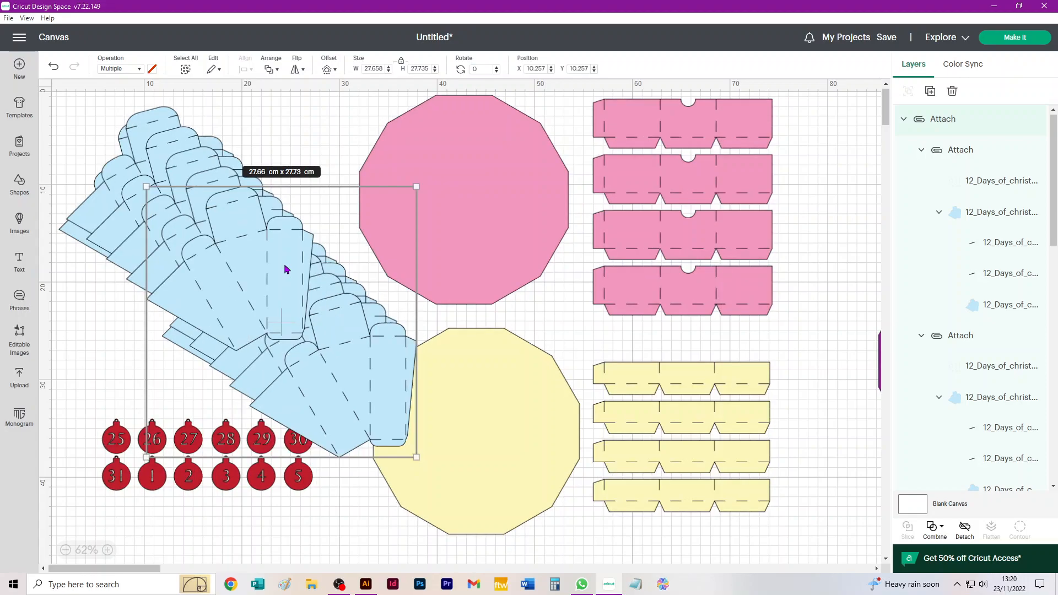
drag(307, 330, 270, 308)
key(Delete)
click(278, 301)
key(Delete)
Detach the remaining blue box pair and space the boxes apart, placing the lower one at about X 11.5, Y 15.3
click(964, 529)
click(335, 115)
mouse_move(188, 201)
mouse_down()
mouse_move(225, 182)
mouse_move(174, 192)
mouse_move(180, 181)
mouse_up()
drag(276, 276, 280, 280)
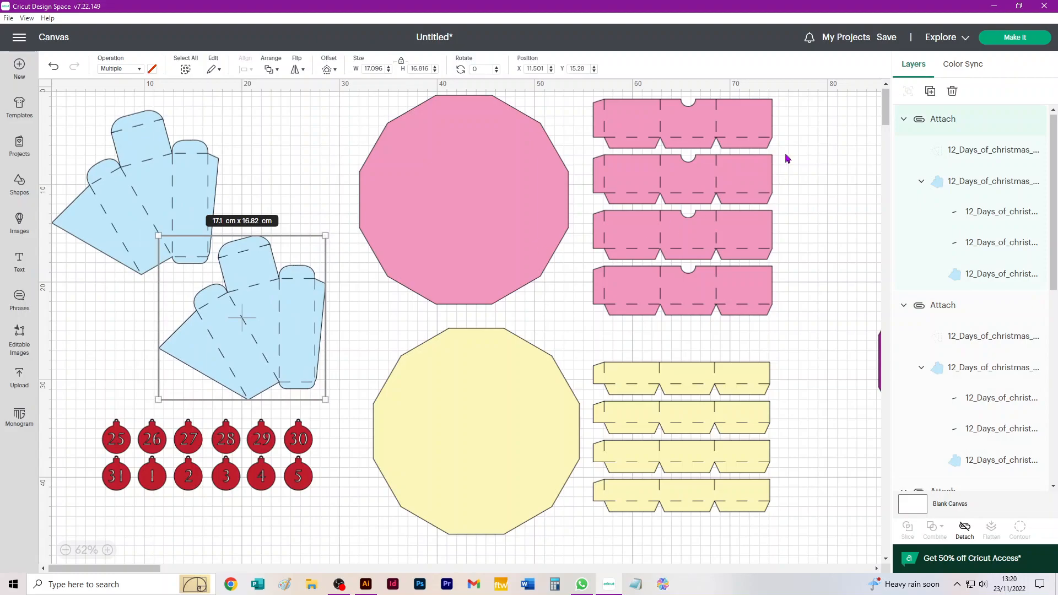
Delete the purple decagon and the pink title decagon from the canvas
scroll(621, 259, down, 3)
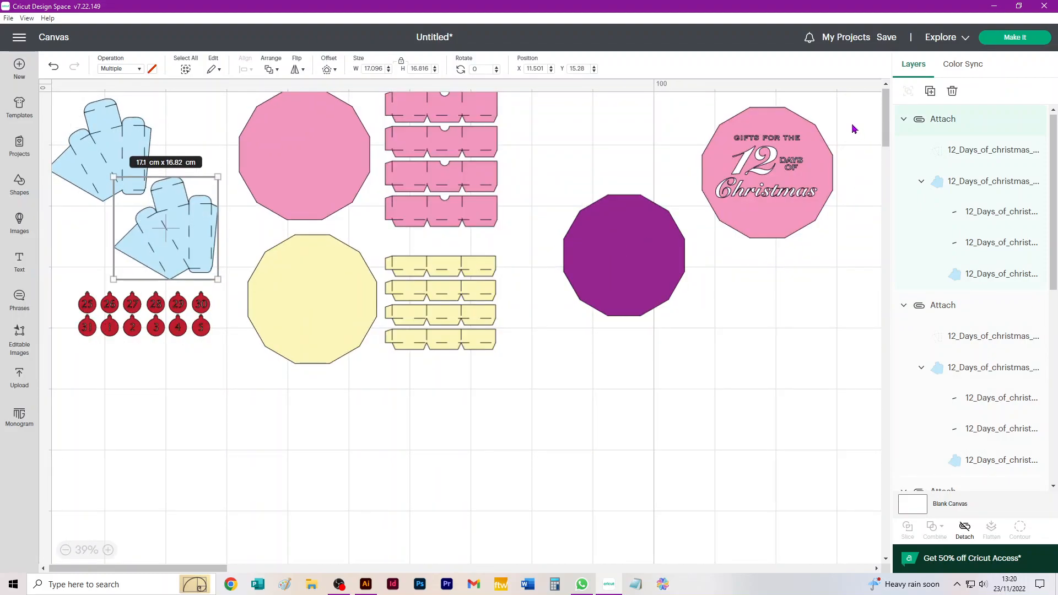
drag(853, 124, 626, 302)
key(Delete)
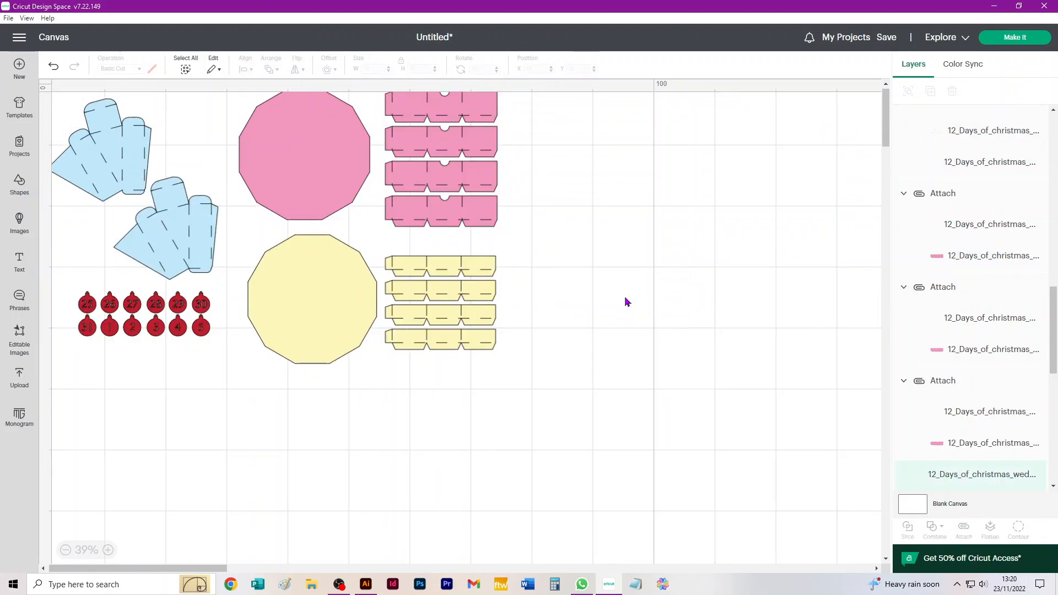
scroll(594, 328, up, 1)
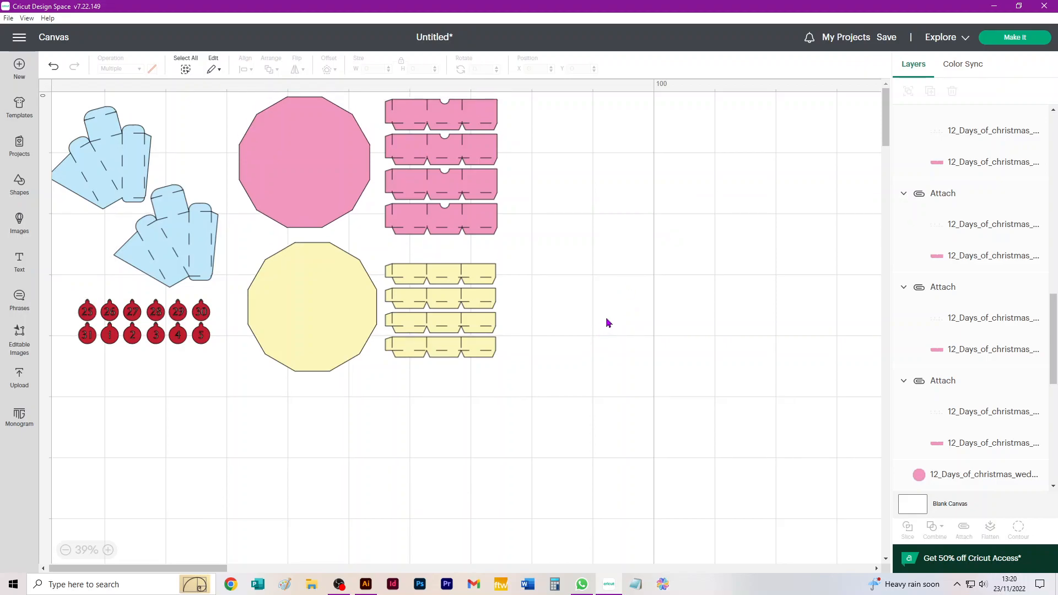
Open the mat preview and set the first blue mat's material size to 29.7 cm x 42.0 cm (A3)
click(1002, 36)
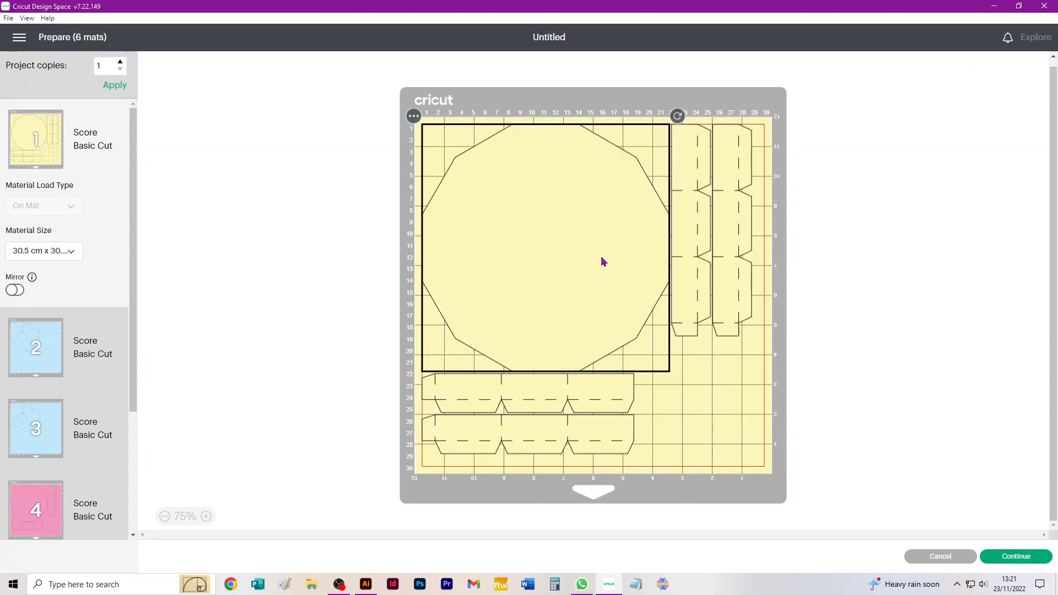
click(25, 351)
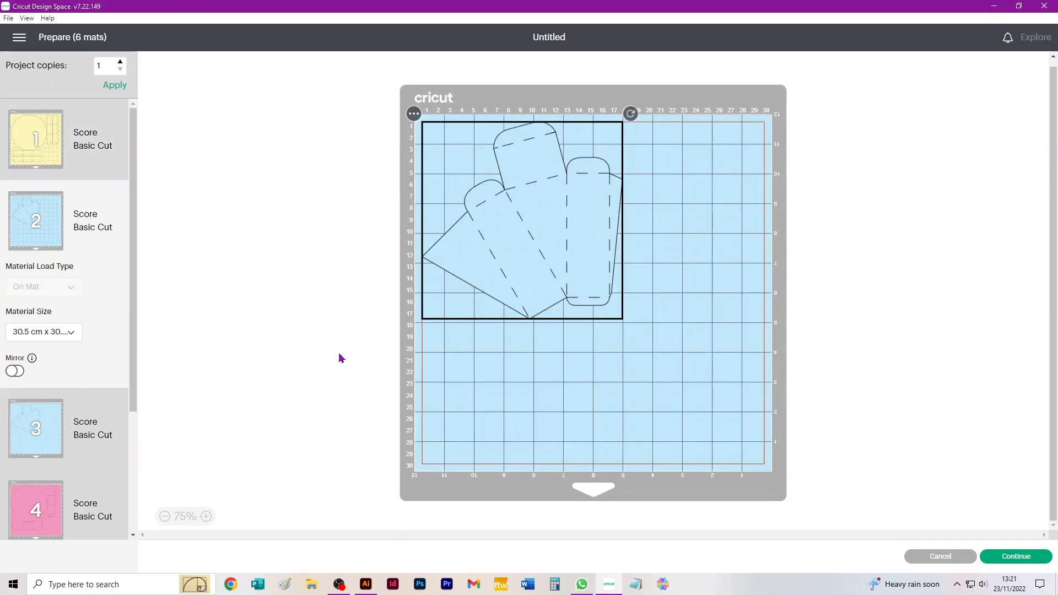
click(52, 331)
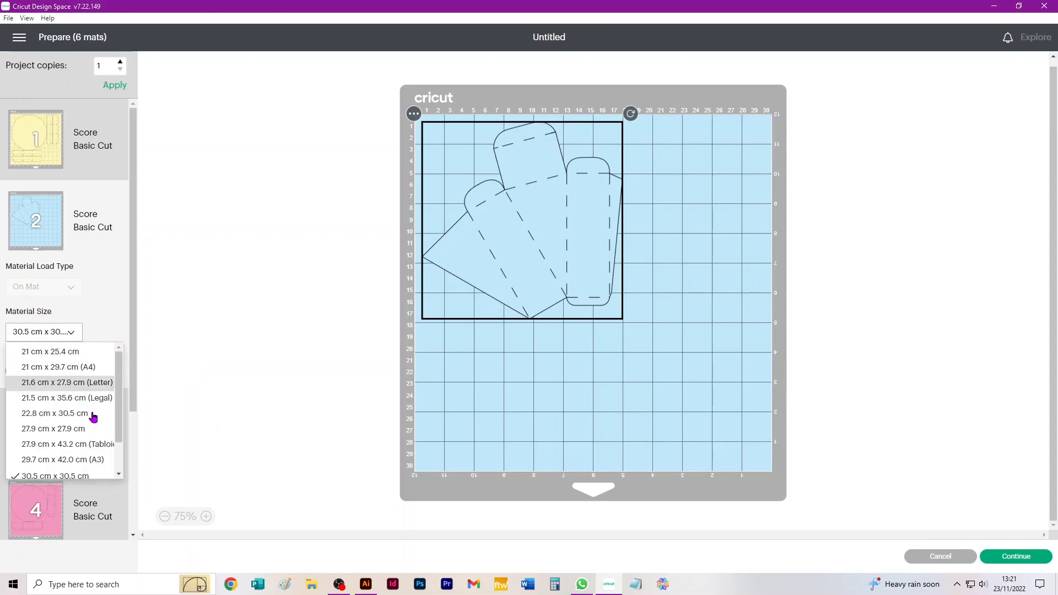
click(78, 461)
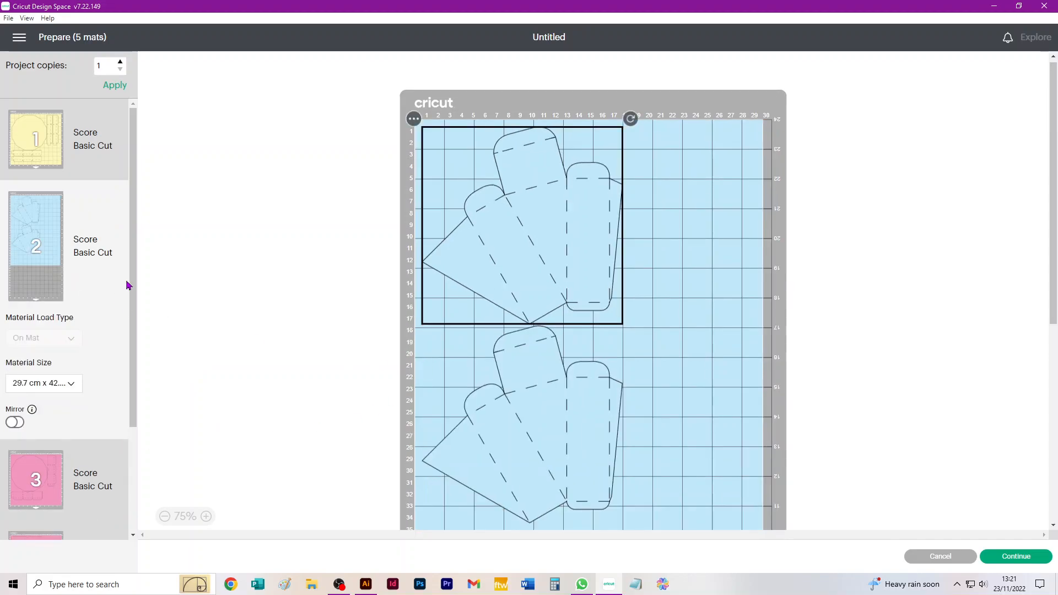
Move the second blue box down to the lower edge of the A3 sheet and return to the canvas
scroll(127, 283, down, 2)
scroll(621, 350, down, 3)
drag(538, 297, 523, 375)
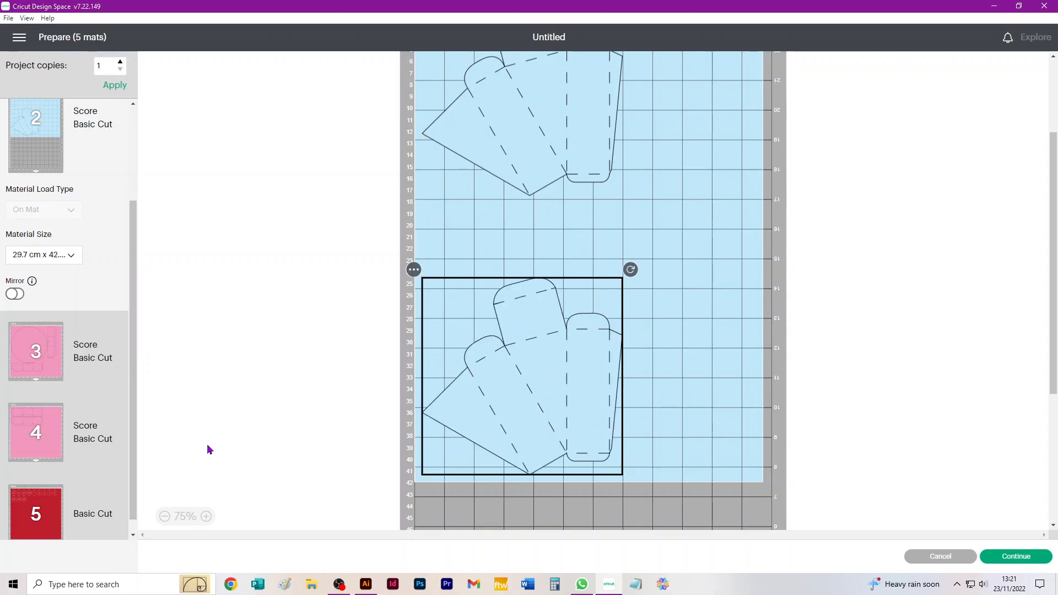
scroll(87, 275, up, 3)
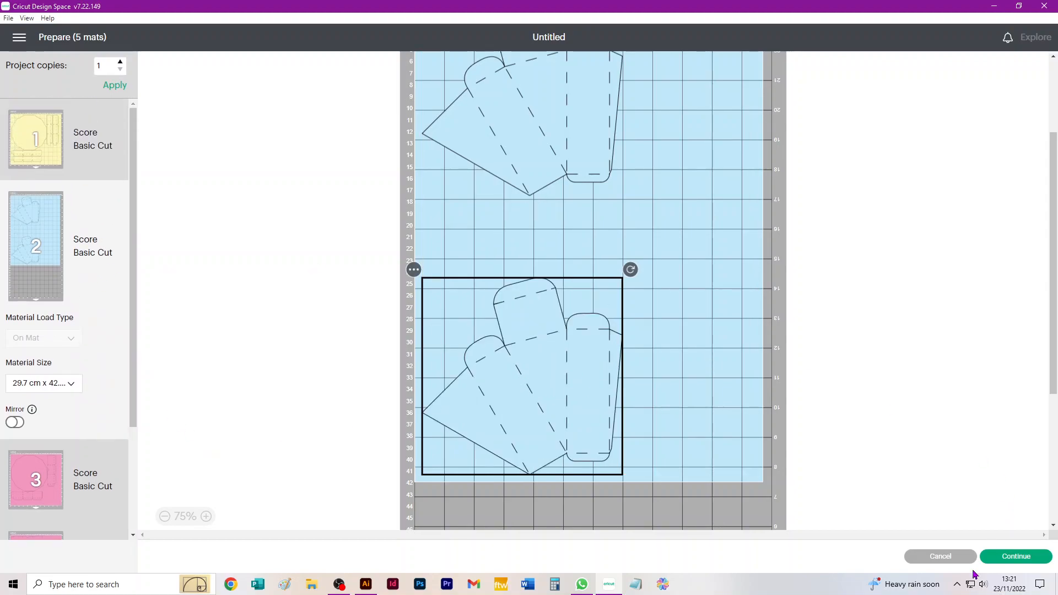
click(924, 556)
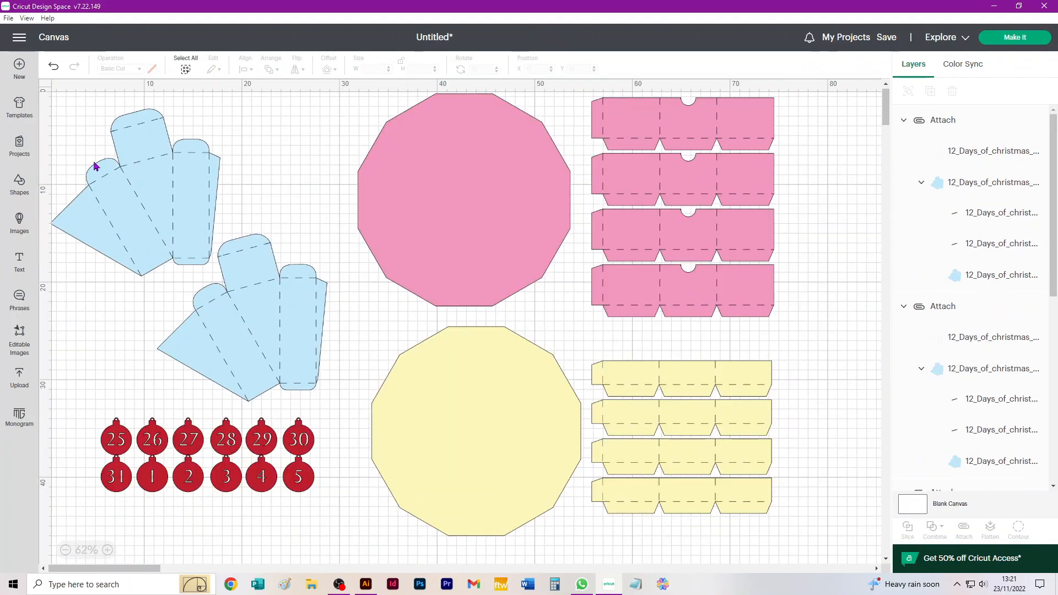
Select both separate blue boxes and duplicate the pair five times
drag(65, 106, 248, 315)
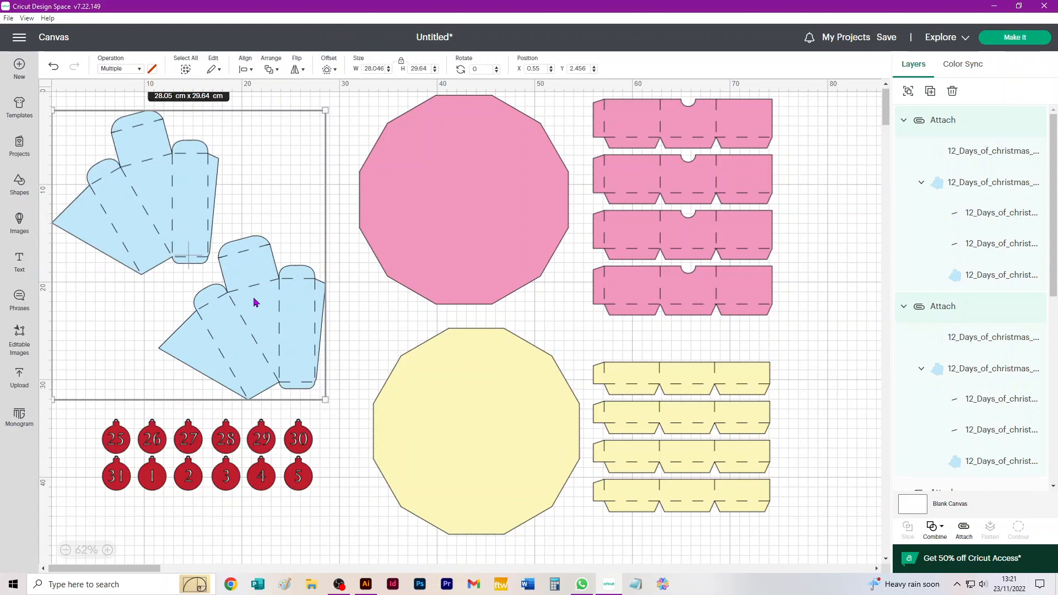
key(ctrl+d)
key(ctrl+d)
key(ctrl+d)
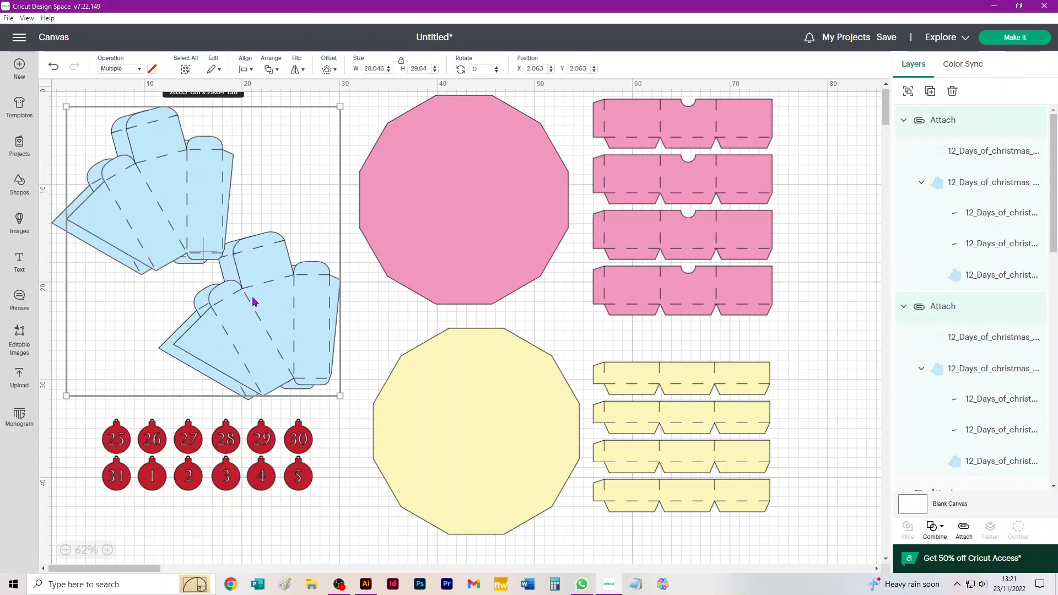
key(ctrl+d)
key(ctrl+d)
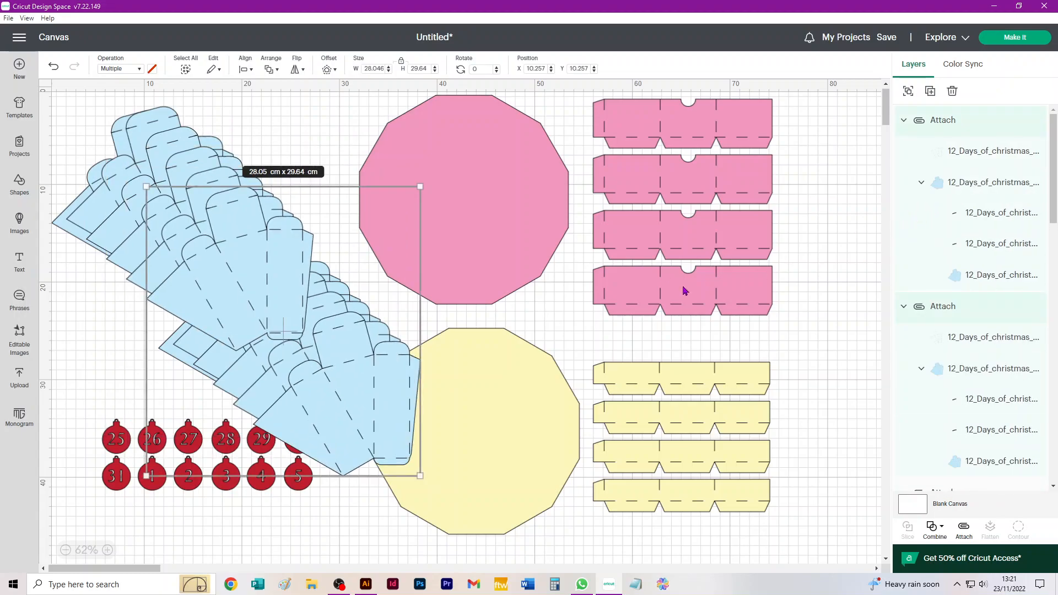
Open the mat preview for the duplicated boxes and set the blue mats to 29.7 cm x 42.0 cm (A3)
click(1013, 39)
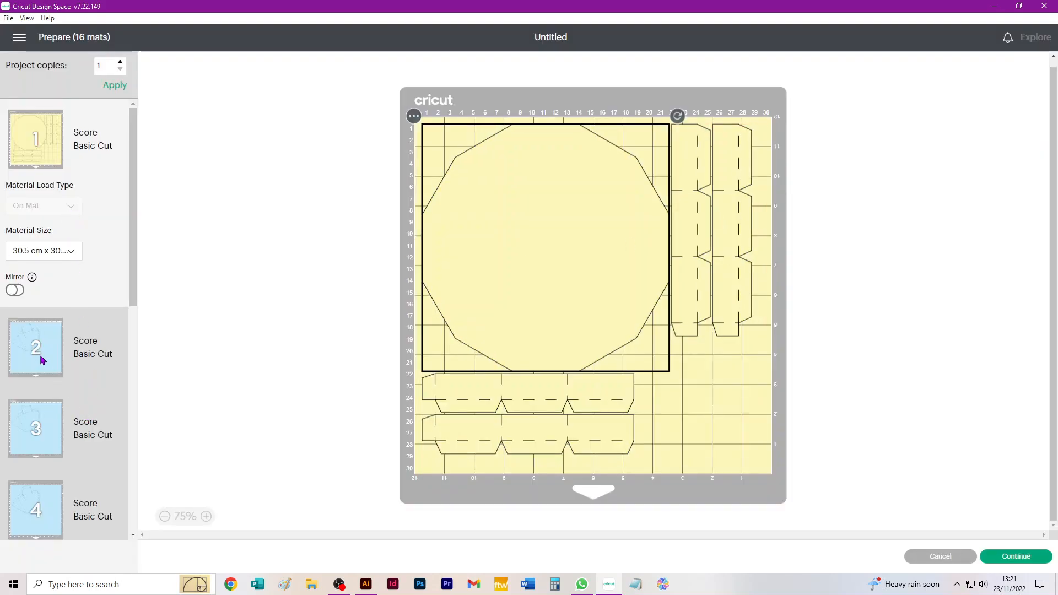
click(43, 361)
click(45, 334)
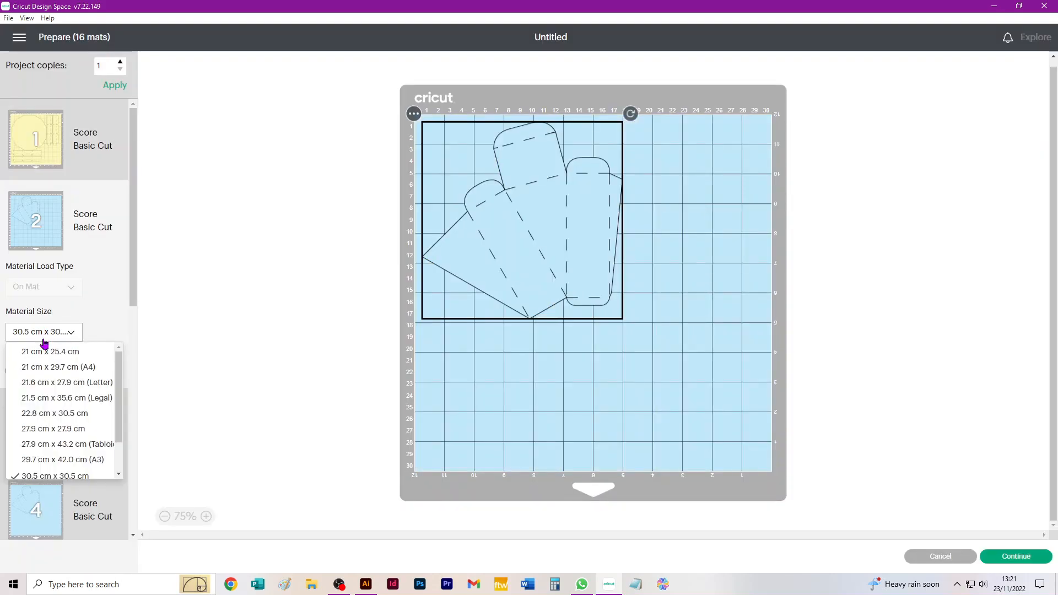
click(57, 461)
Move the lower blue box on mat 2 to the bottom of the A3 sheet, leaving a gap below the upper box
scroll(573, 212, down, 5)
drag(573, 213, 538, 270)
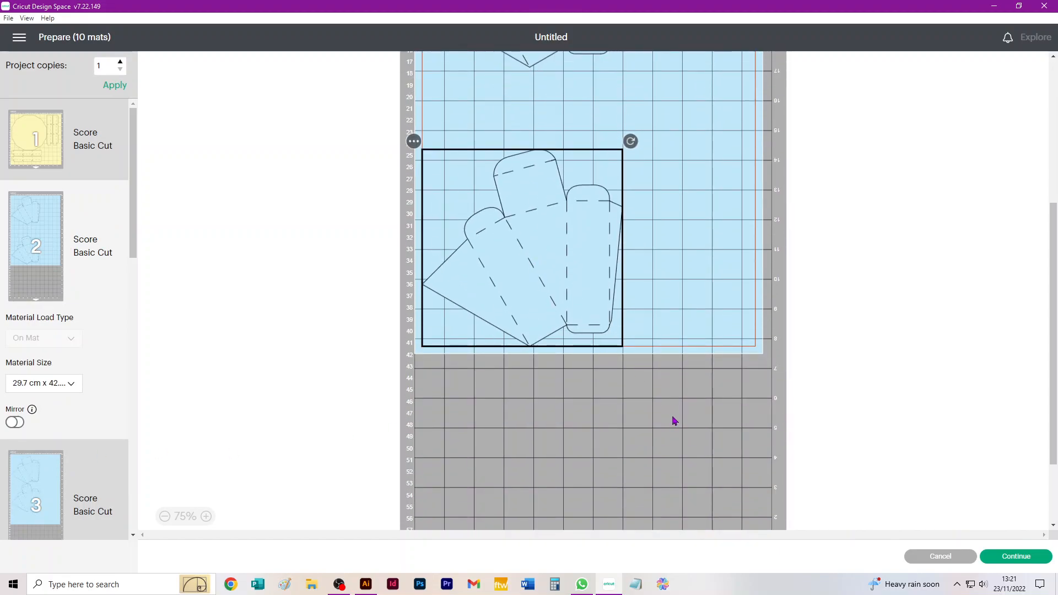
scroll(671, 416, up, 5)
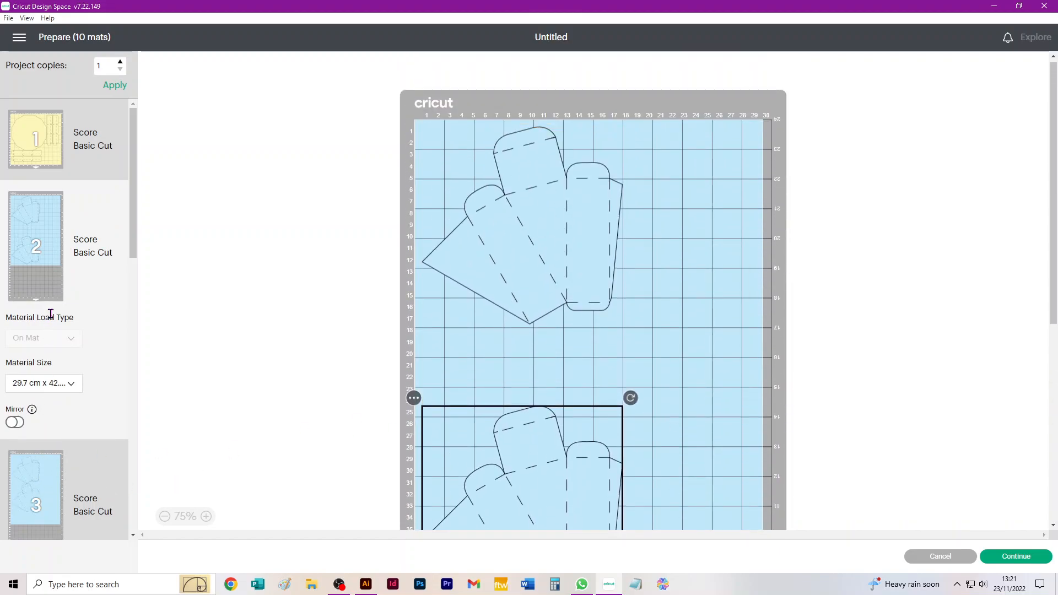
Move the upper blue box from mat 3 onto mat 2 and fit it at the sheet's right edge, between the two boxes there
click(46, 490)
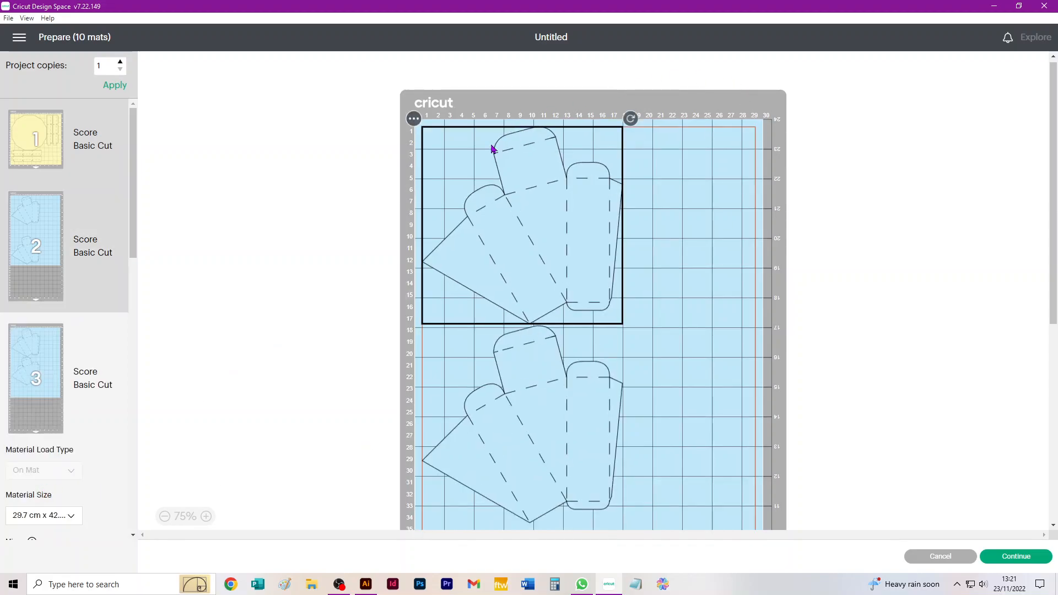
click(413, 119)
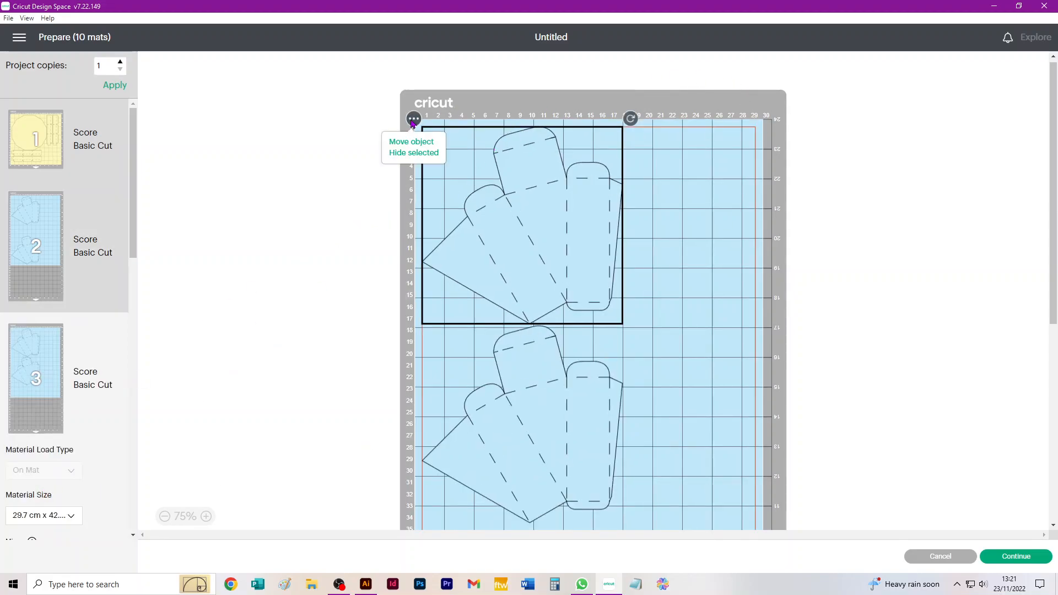
click(398, 144)
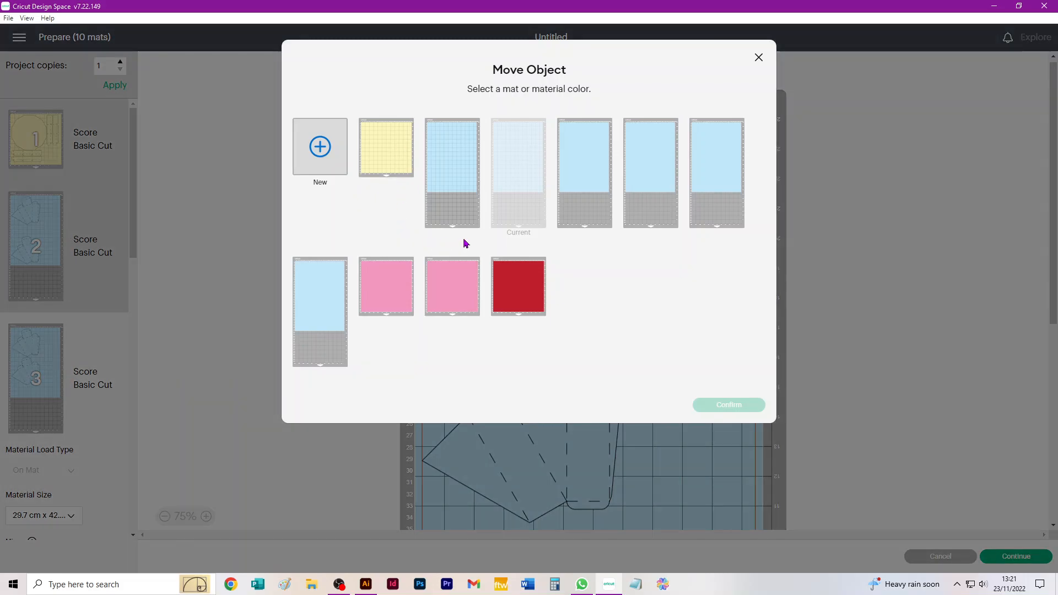
click(449, 165)
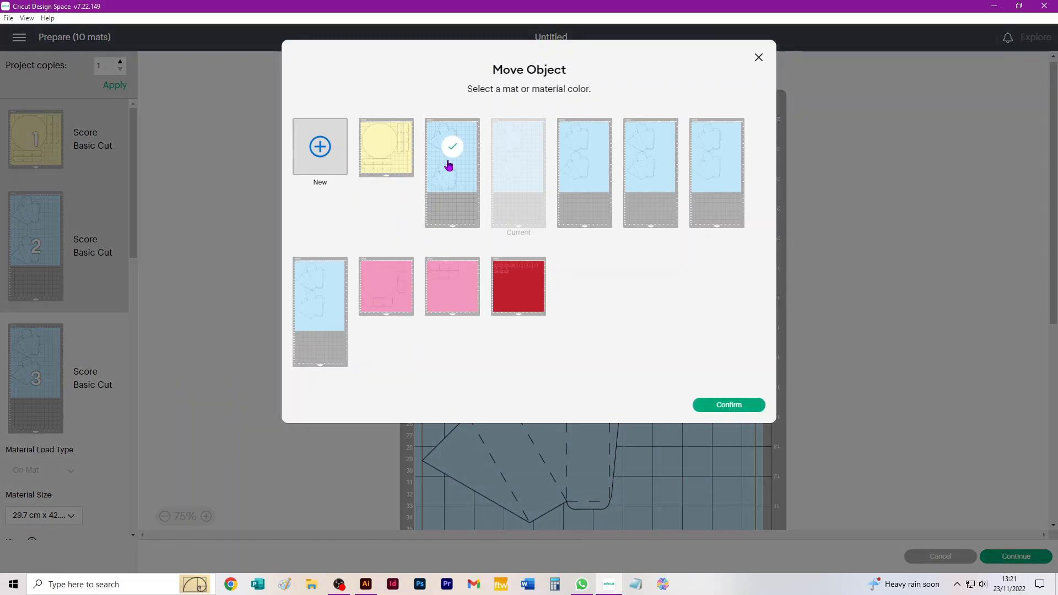
click(718, 407)
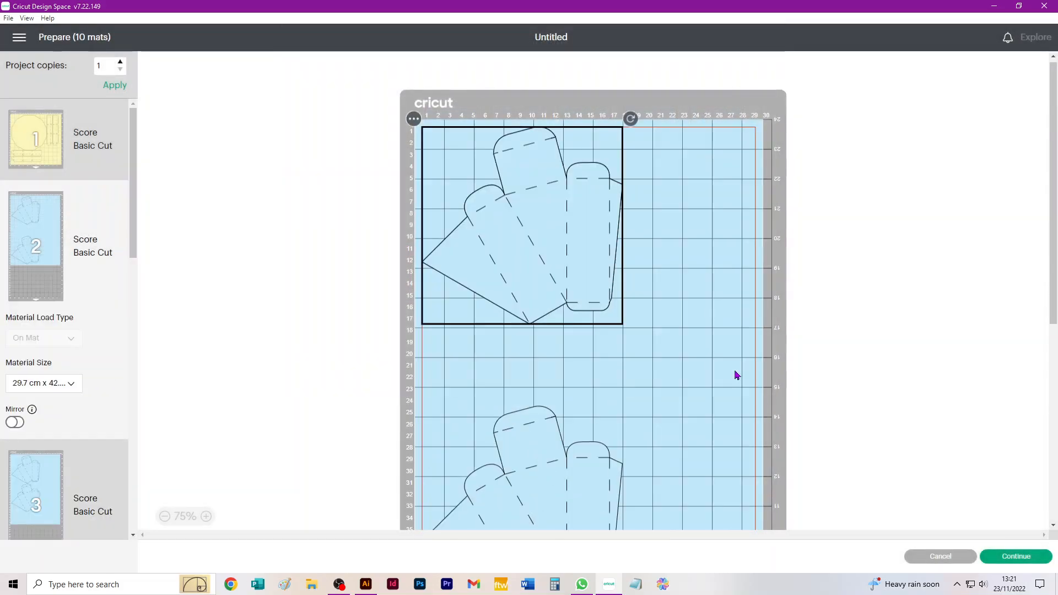
drag(516, 234, 672, 369)
scroll(867, 338, up, 1)
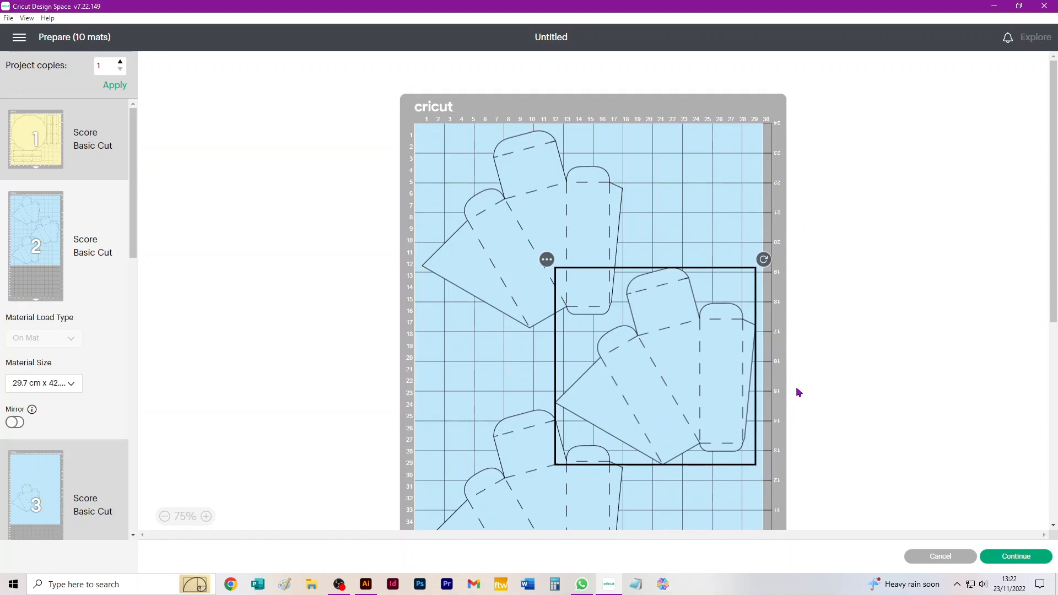
Move the remaining blue box from mat 3 onto mat 4
click(40, 481)
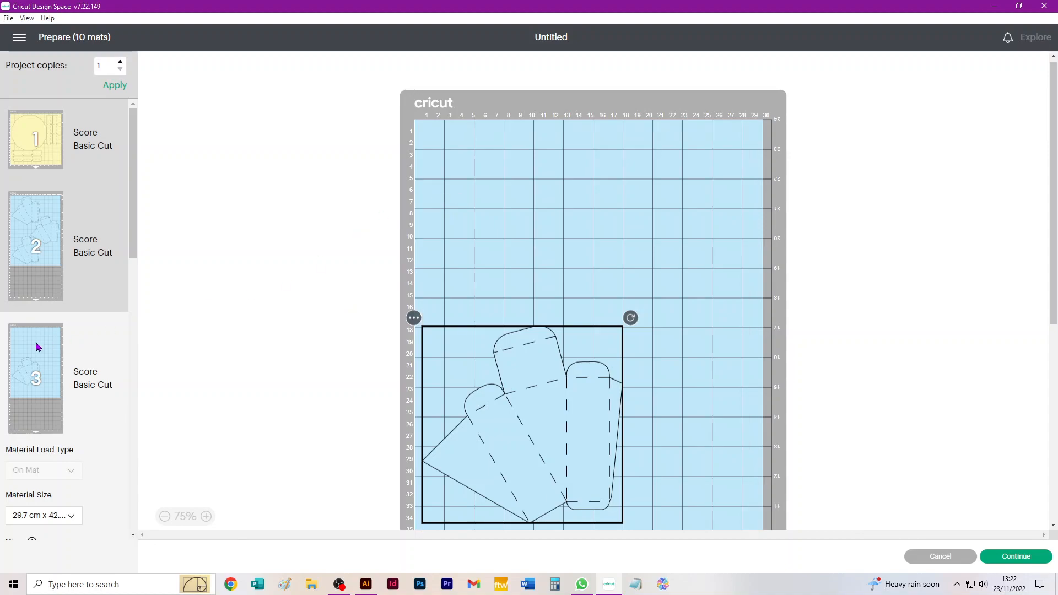
click(416, 322)
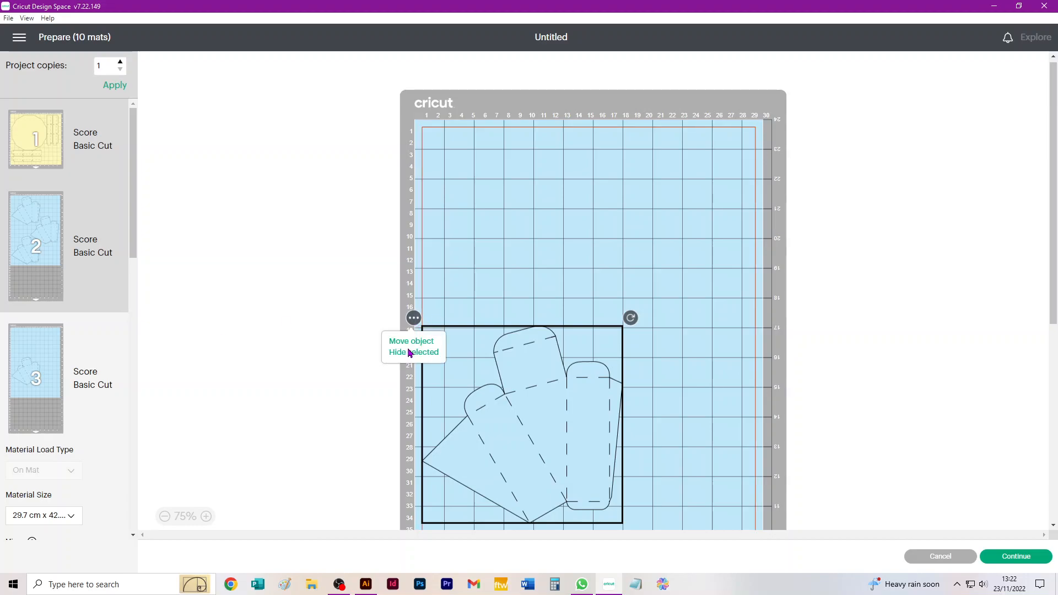
click(403, 343)
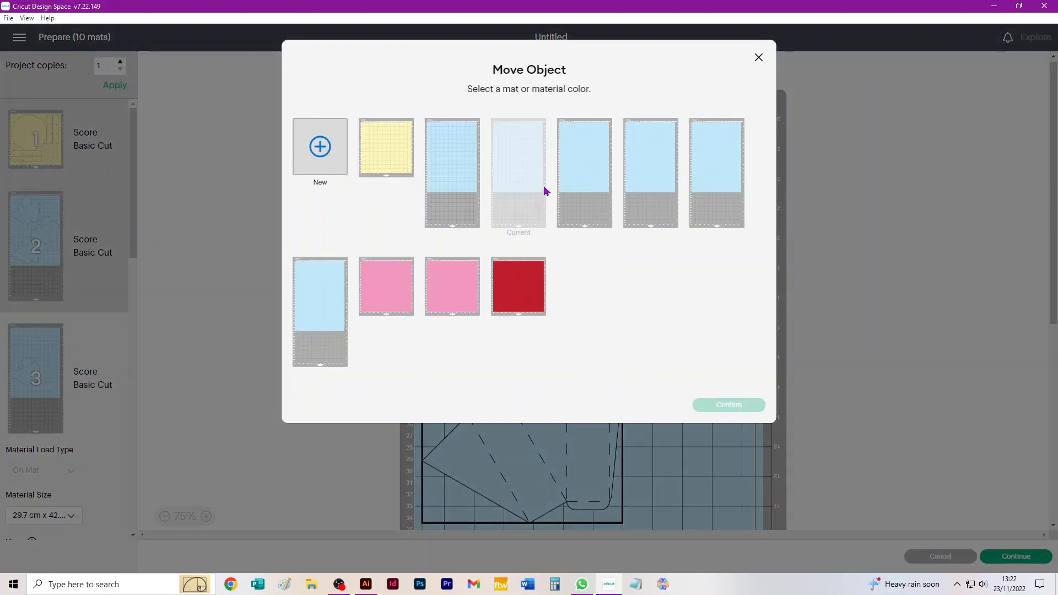
click(583, 181)
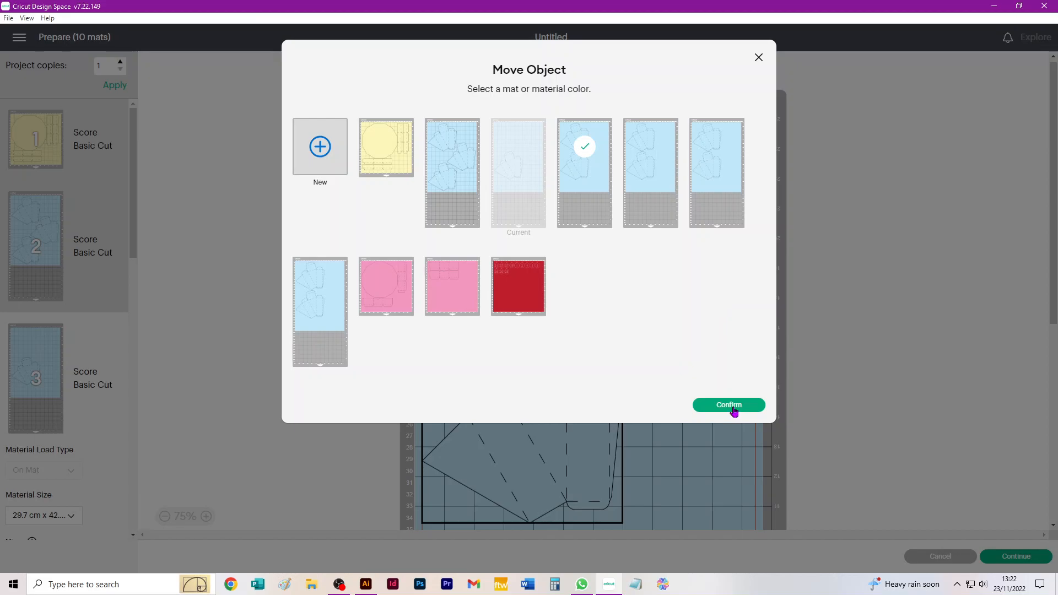
click(734, 408)
Arrange the three blue boxes on mat 4, with one at the sheet's bottom and one at its right edge between the others
scroll(827, 312, down, 2)
drag(541, 284, 516, 367)
drag(536, 239, 721, 164)
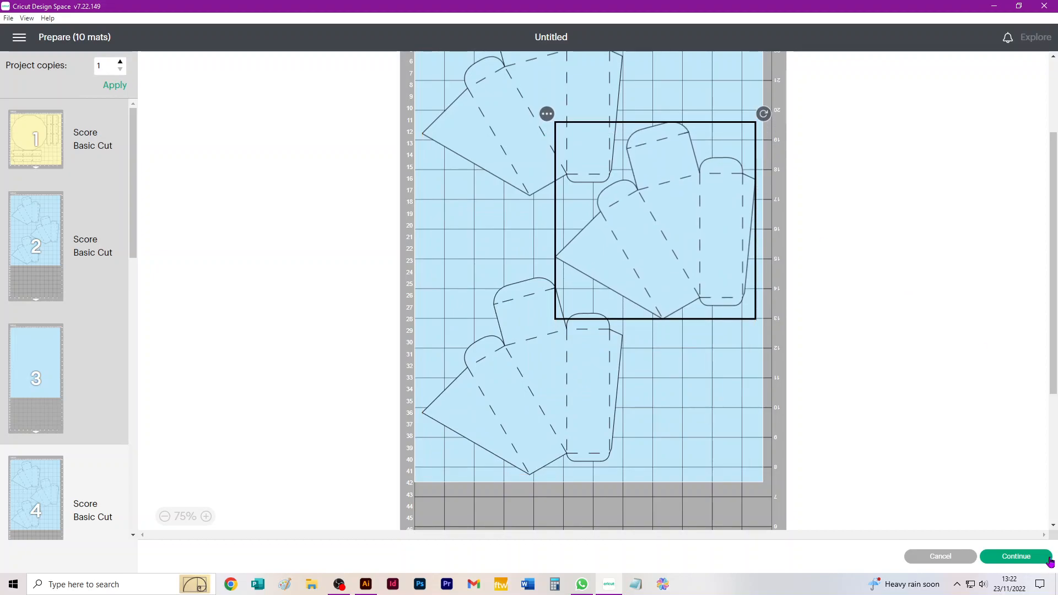
Return to the canvas and delete the surplus blue box copies one by one from the overlapping stacks
click(941, 556)
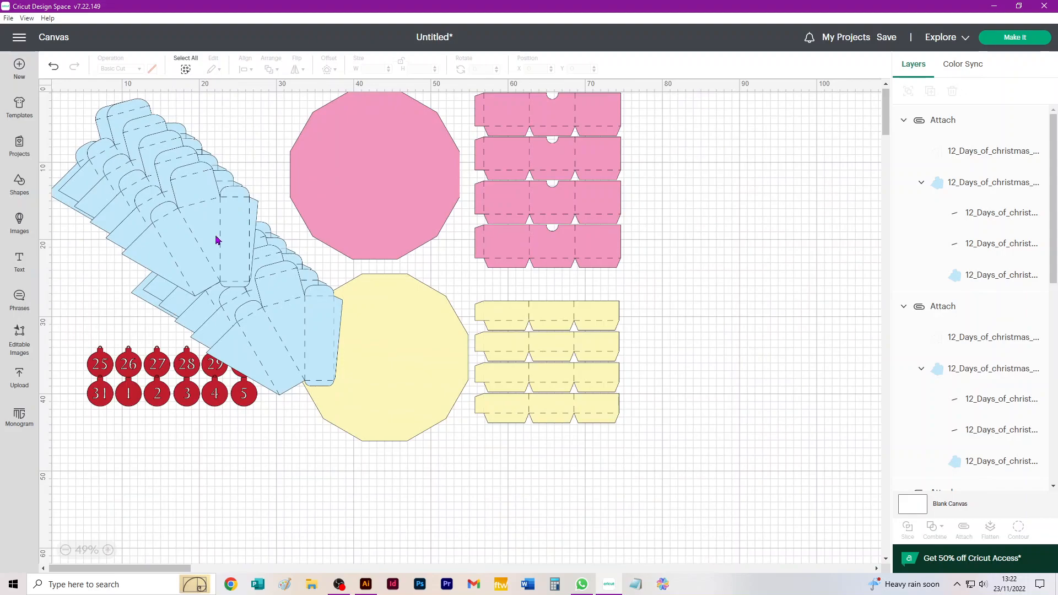
click(224, 267)
key(Delete)
click(250, 305)
key(Delete)
click(250, 305)
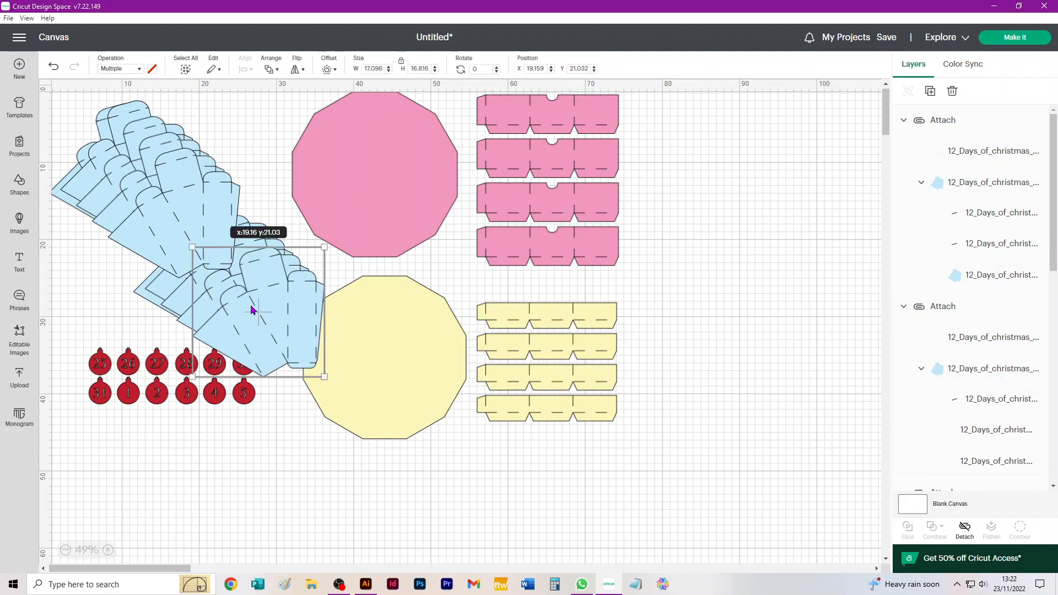
key(Delete)
click(251, 306)
key(Delete)
click(237, 303)
key(Delete)
click(225, 291)
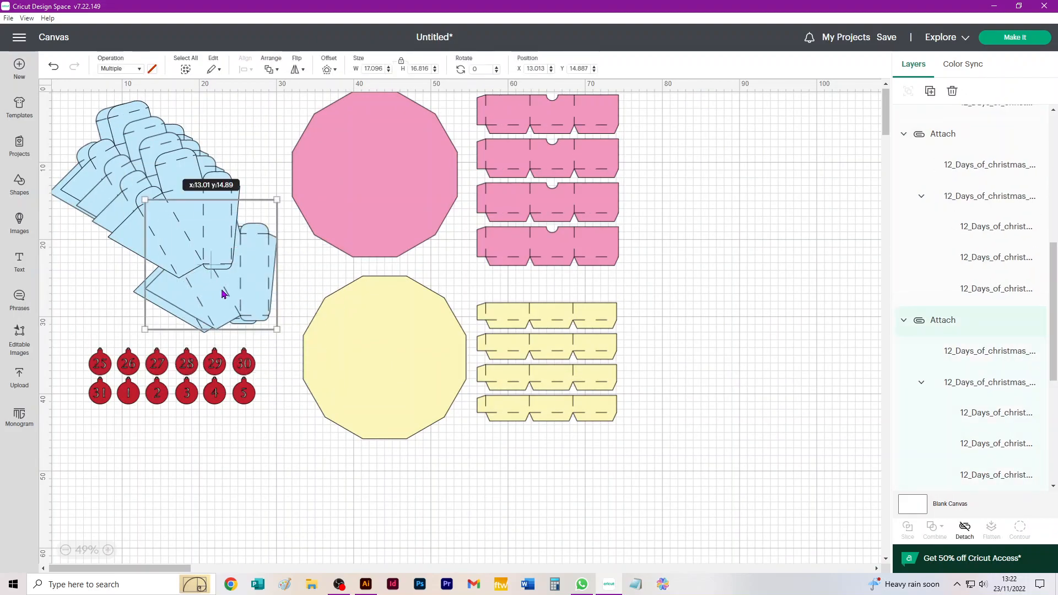
key(Delete)
click(199, 240)
key(Delete)
click(172, 225)
key(Delete)
Undo the last blue box move and the last deletion to keep three boxes, and shift the restored box slightly
click(186, 263)
drag(186, 263, 176, 272)
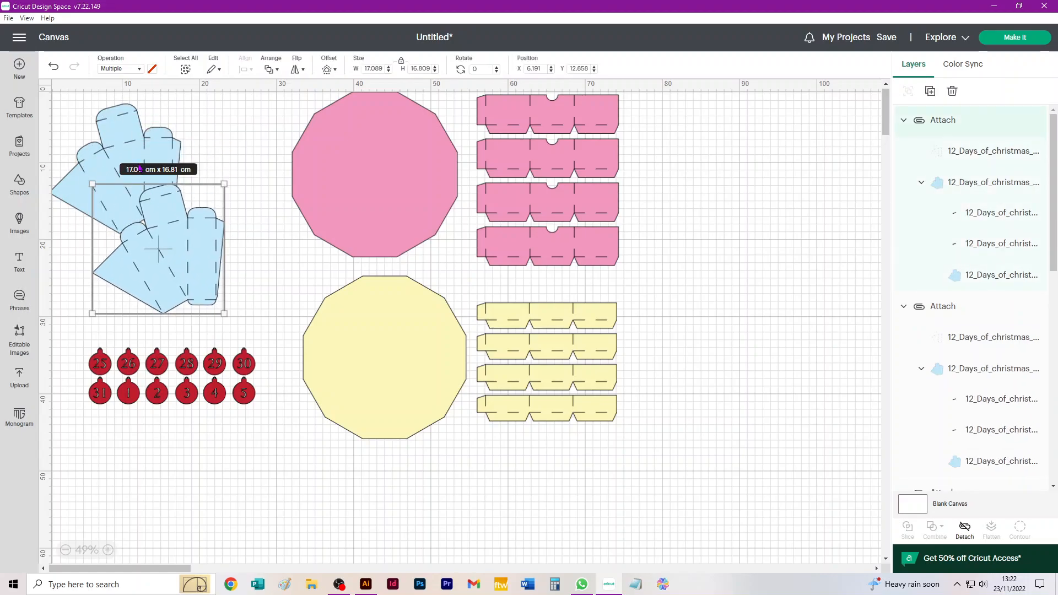
key(ctrl+z)
key(ctrl+z)
mouse_move(144, 148)
mouse_down()
mouse_move(161, 183)
mouse_move(131, 159)
mouse_up()
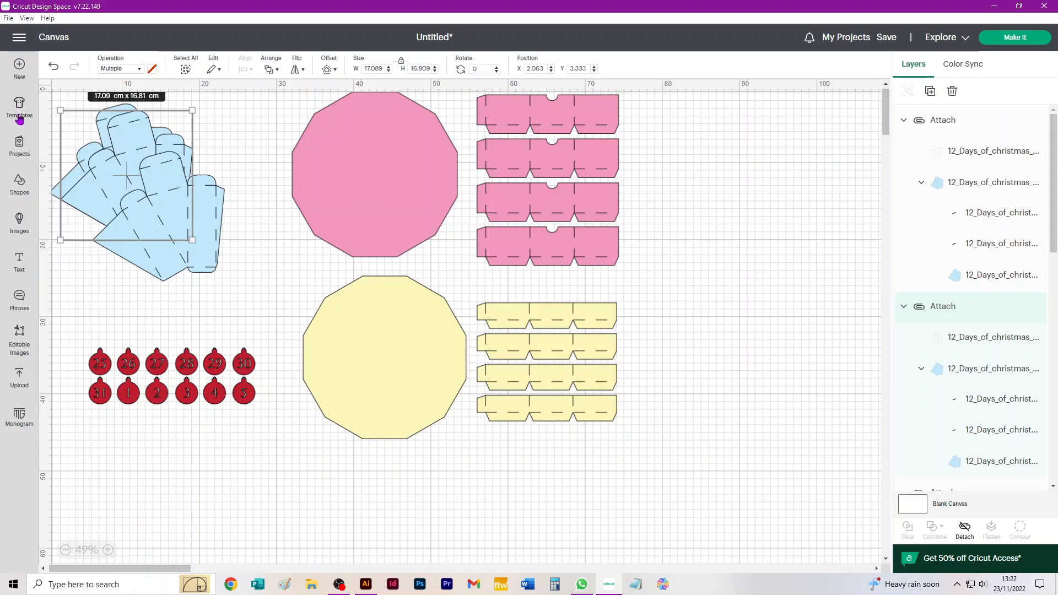
Insert a square on the empty canvas beside the pink strips and size it to 29.7 cm wide by 42 cm high
click(11, 180)
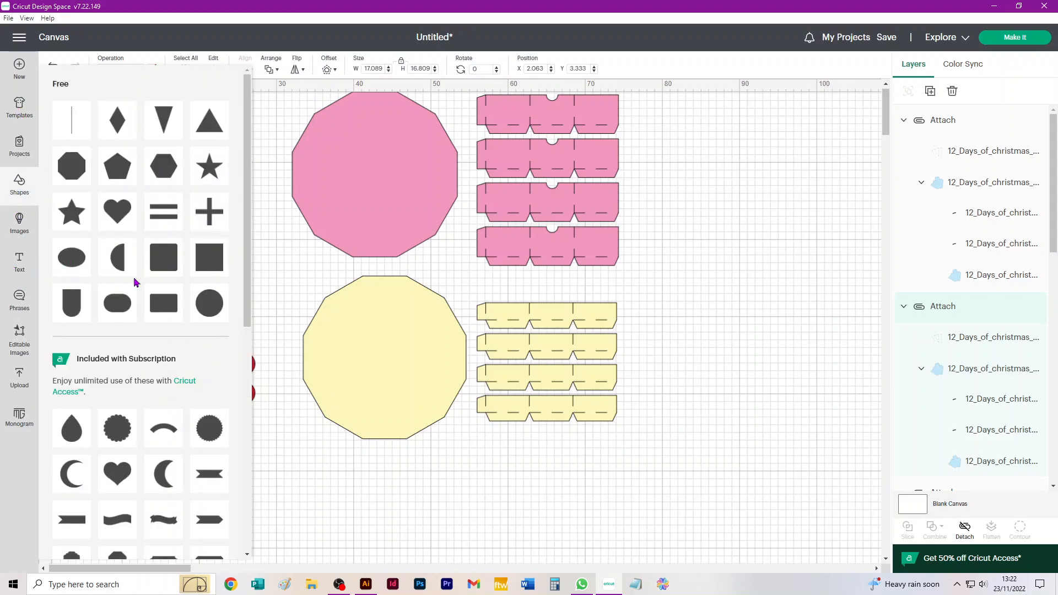
click(214, 257)
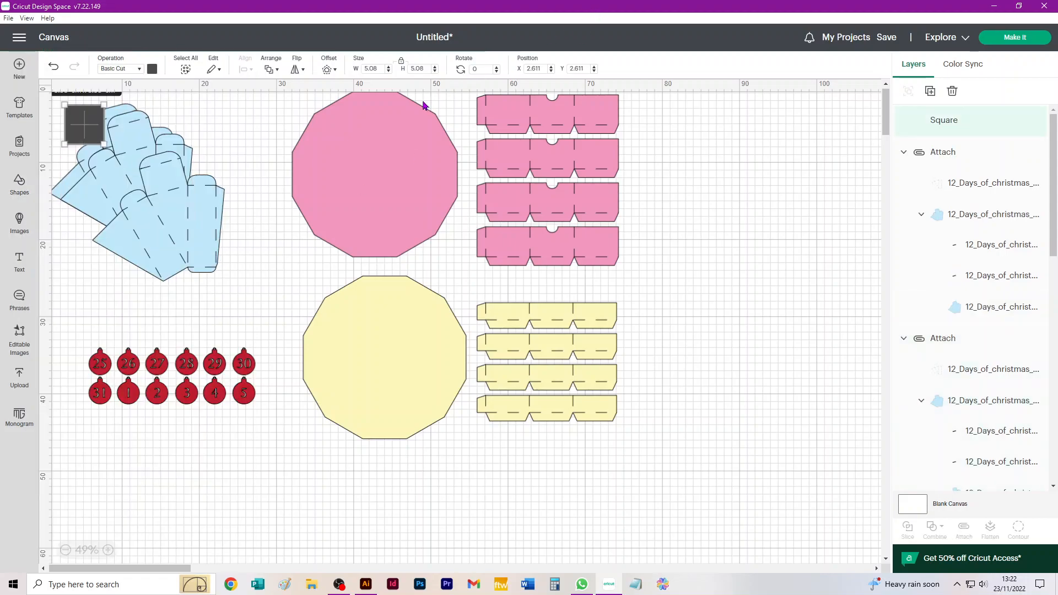
drag(76, 131, 680, 155)
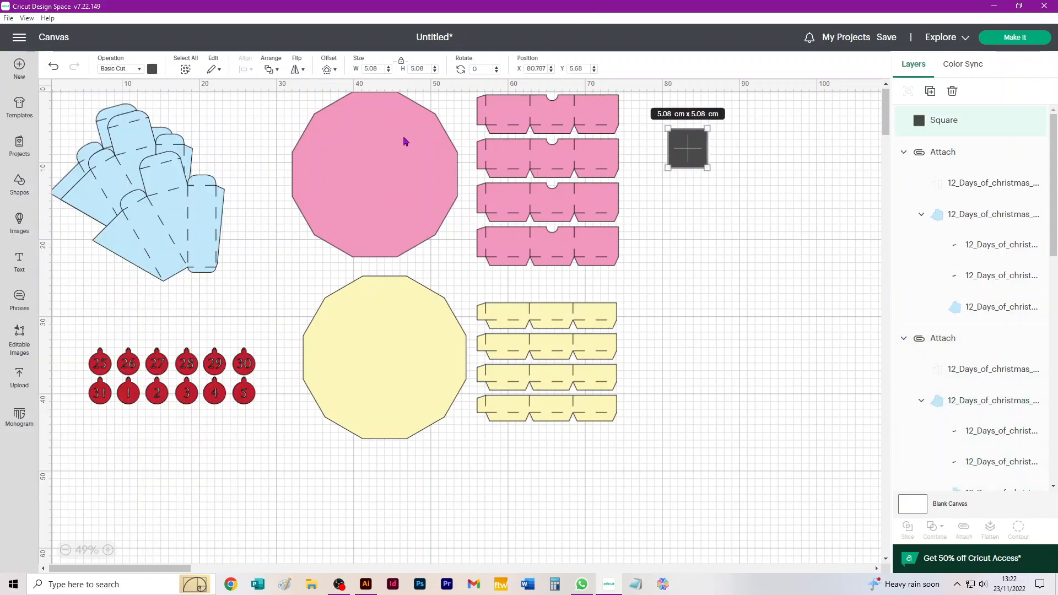
double_click(376, 68)
text(29.7)
key(Tab)
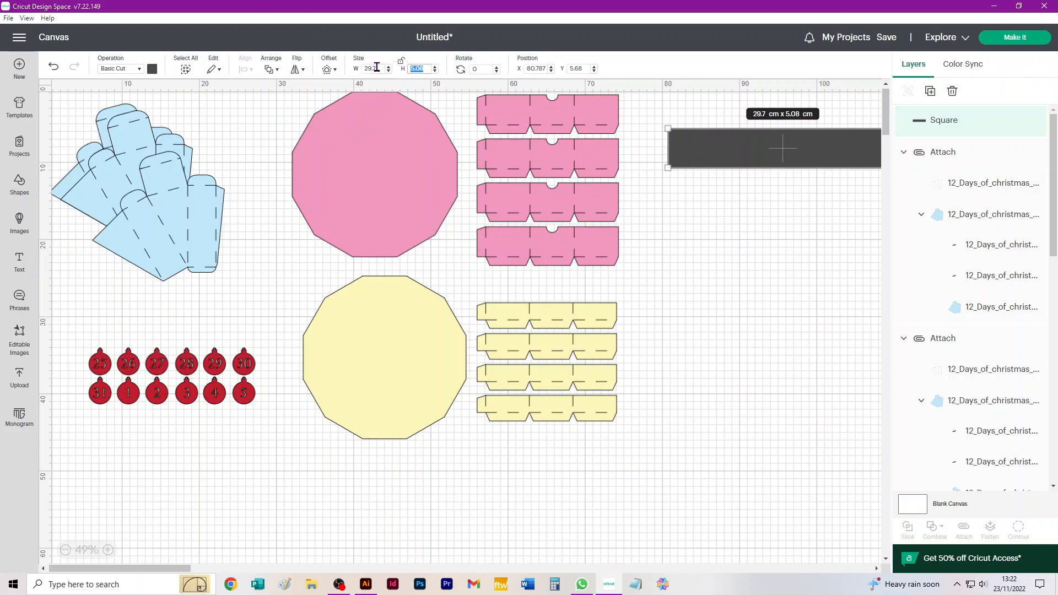
text(42)
key(Return)
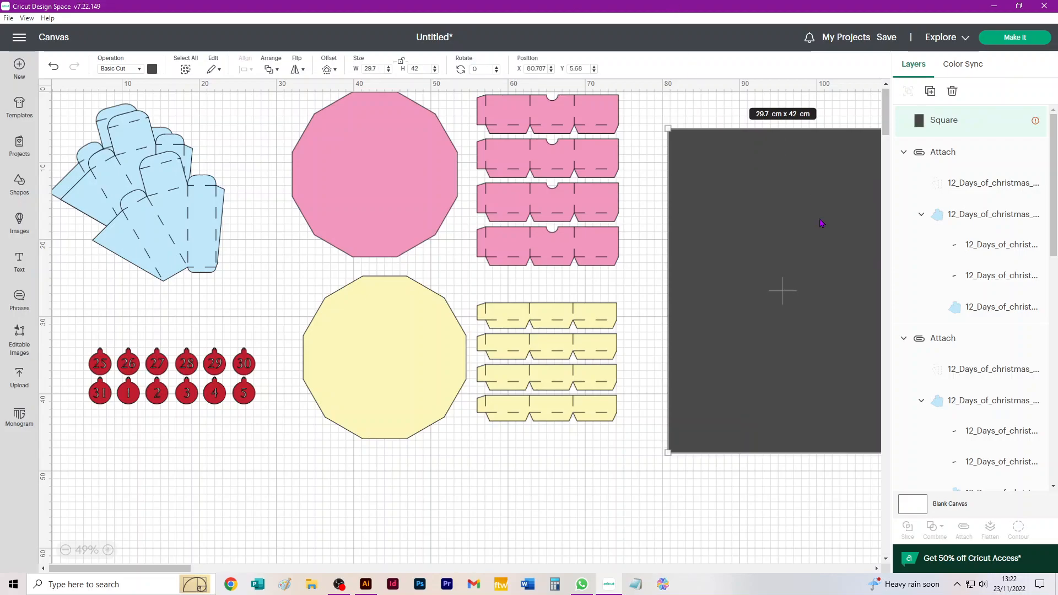
Move one blue box onto the upper left of the A3 rectangle and send the rectangle to the back
drag(173, 237, 725, 205)
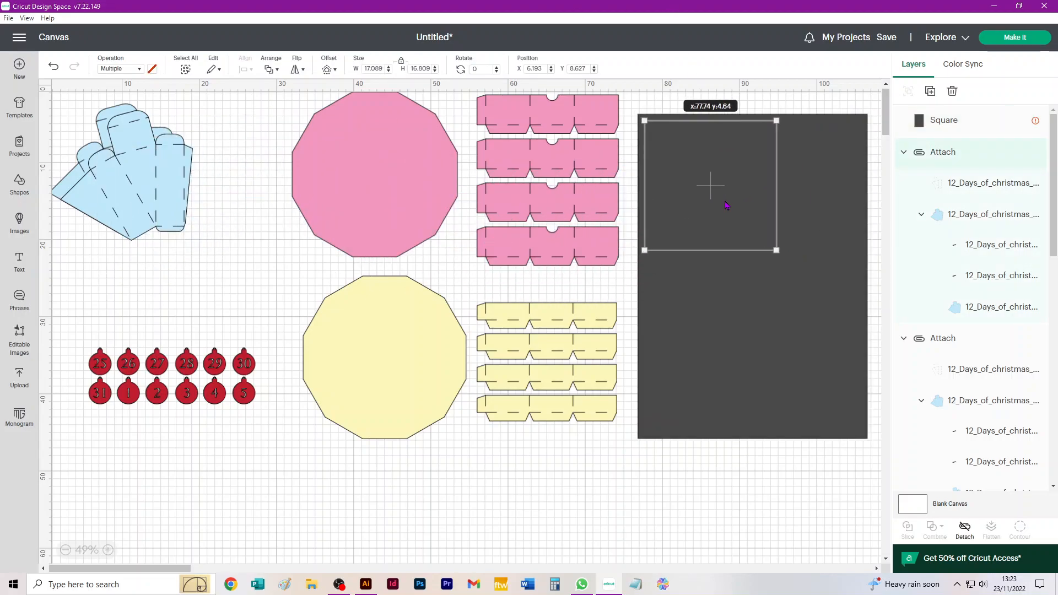
click(838, 309)
click(270, 69)
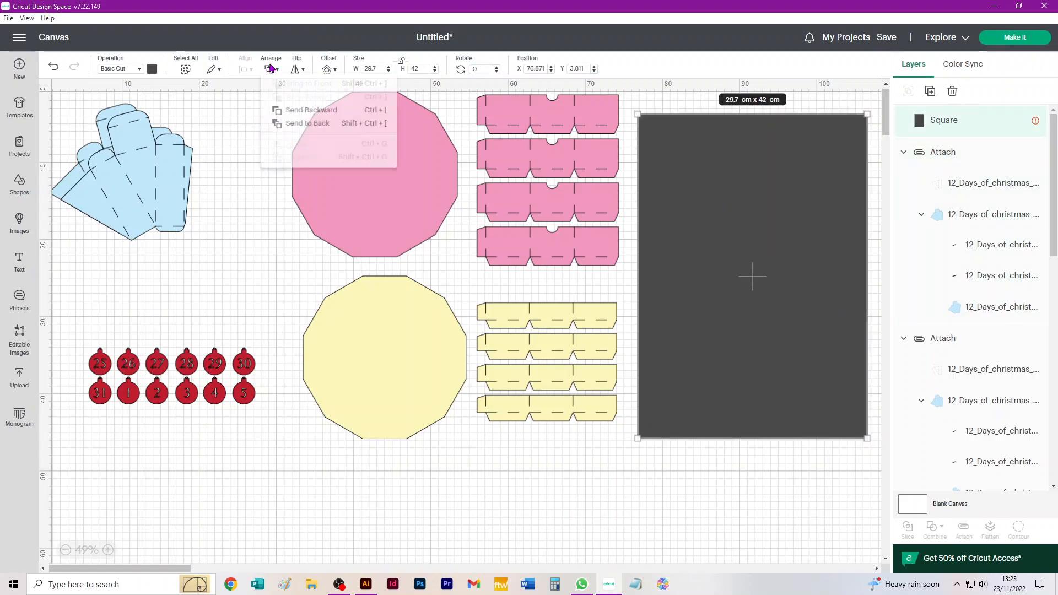
click(287, 125)
Place the other two blue boxes on the A3 rectangle, one at its lower left and one at its right edge between the others
drag(161, 195, 734, 391)
drag(120, 190, 800, 292)
drag(739, 373, 739, 359)
Delete the dark A3 guide rectangle and attach the three arranged blue boxes together
click(810, 415)
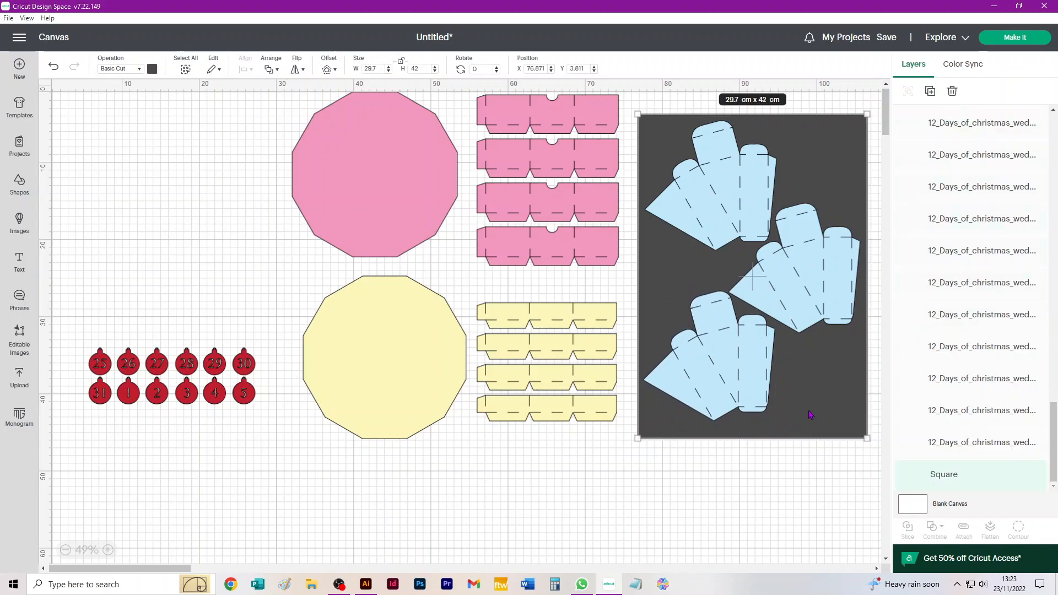
key(Delete)
drag(831, 440, 693, 85)
click(964, 528)
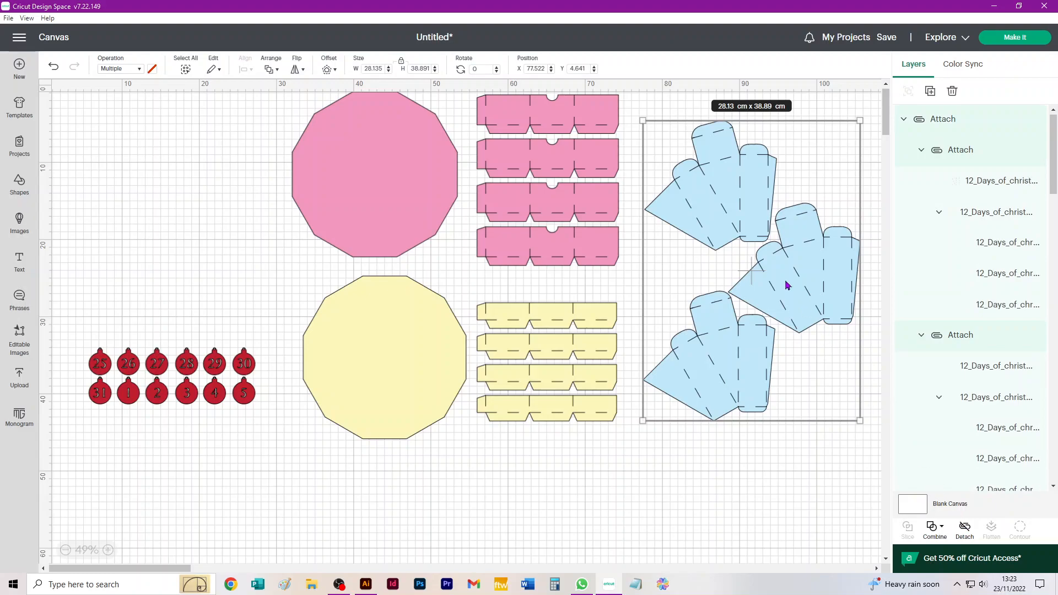
Paste three copies of the attached blue box set and move them beside the original set
key(ctrl+v)
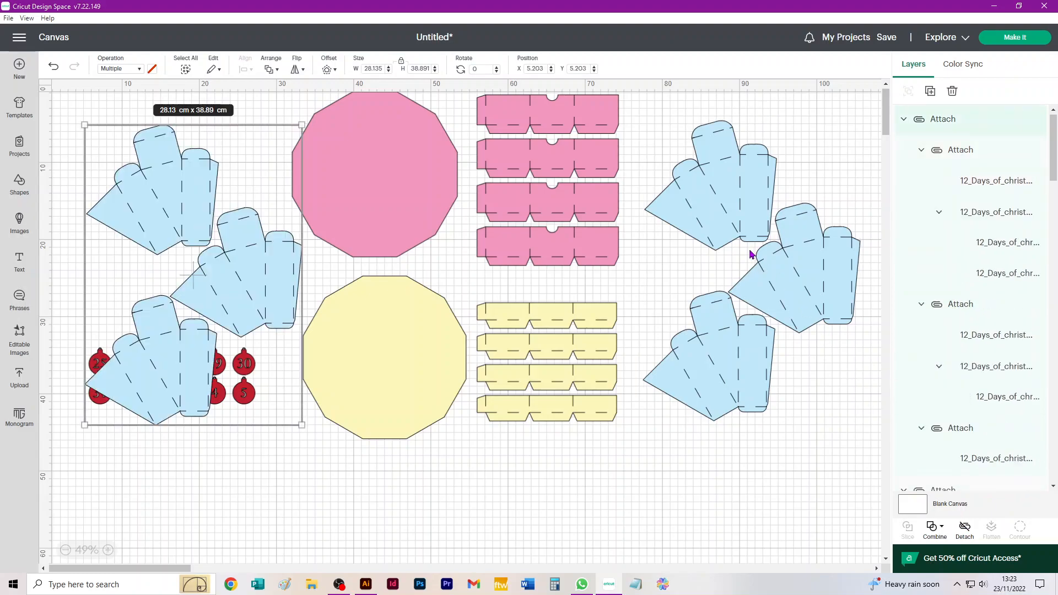
key(ctrl+v)
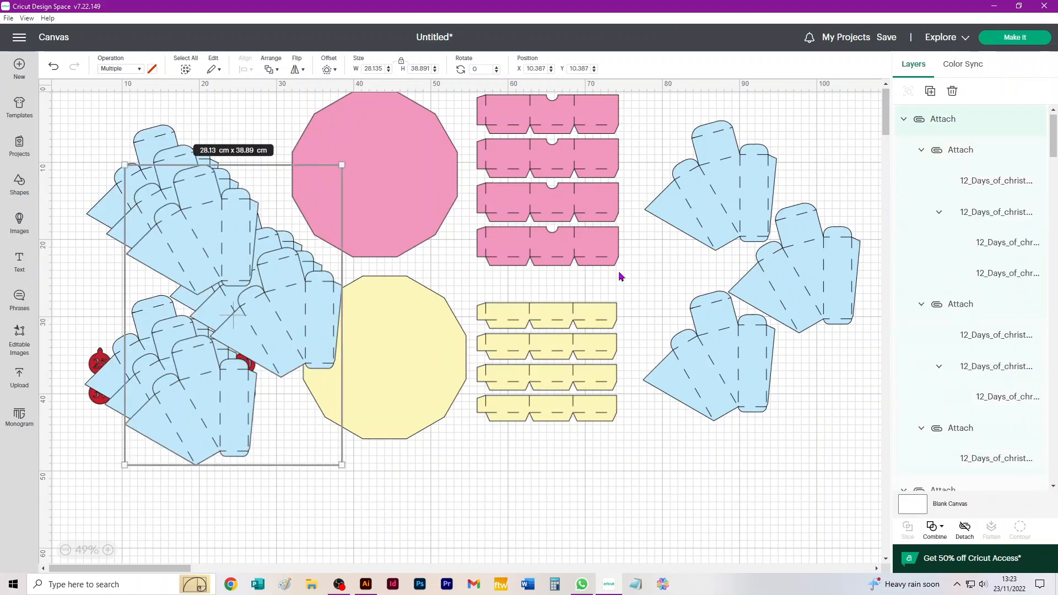
mouse_move(78, 111)
mouse_down()
mouse_move(194, 230)
mouse_move(353, 476)
mouse_up()
mouse_move(278, 262)
mouse_down()
mouse_move(719, 309)
mouse_move(848, 365)
mouse_up()
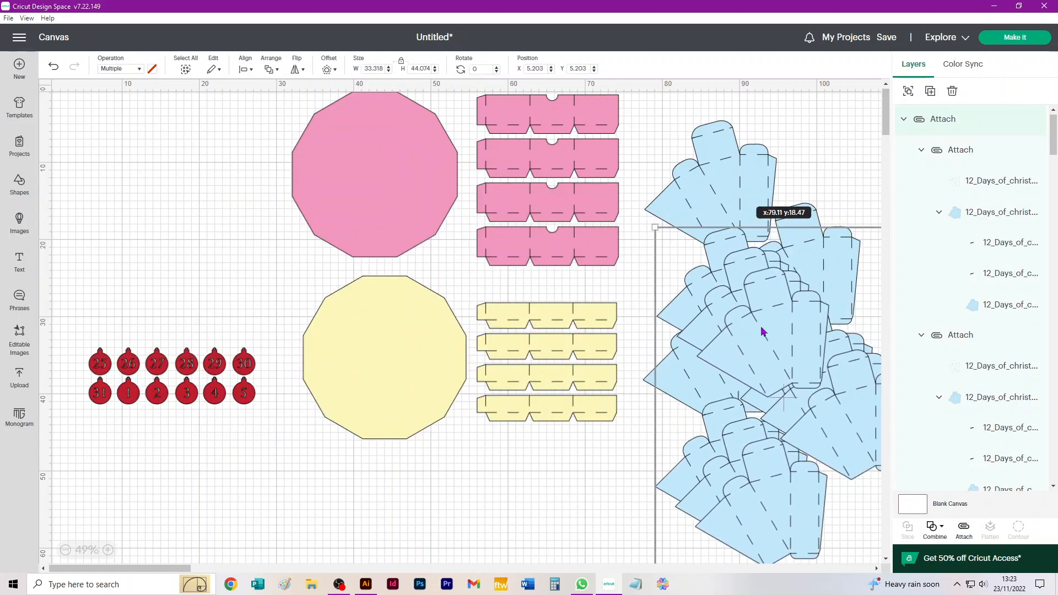
Send the project to mat preparation with On Mat loading for all materials
click(1013, 39)
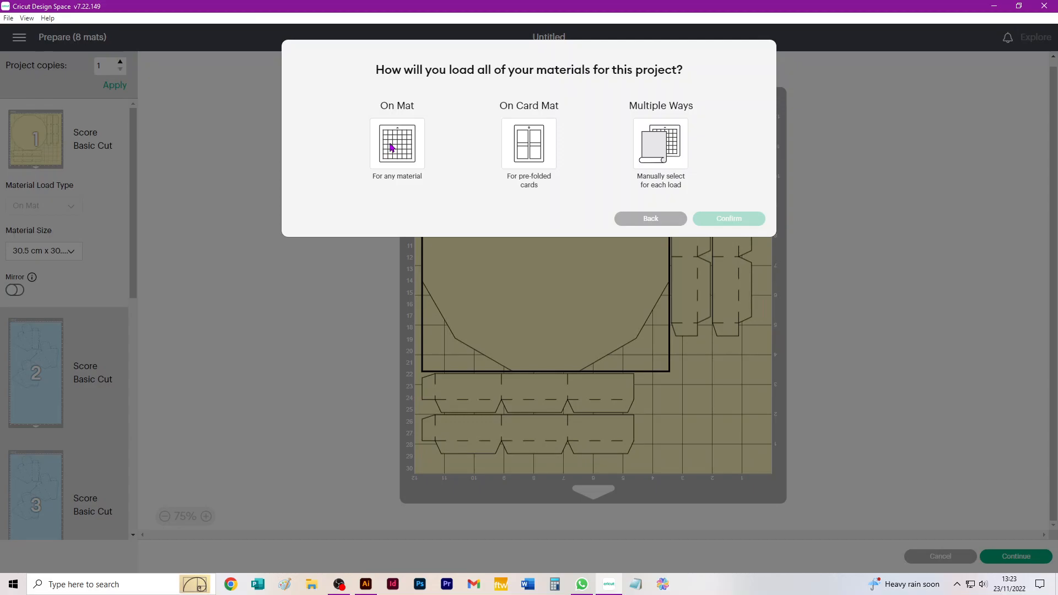
click(393, 147)
click(730, 258)
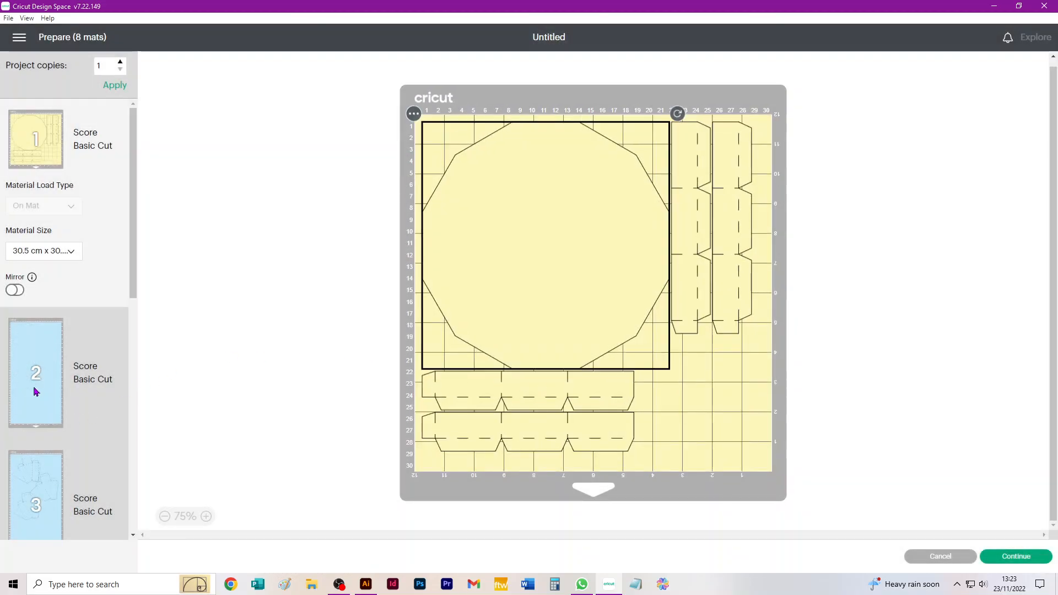
Set the material size of blue mat 2 to 29.7 cm x 42.0 cm (A3)
click(49, 374)
click(48, 384)
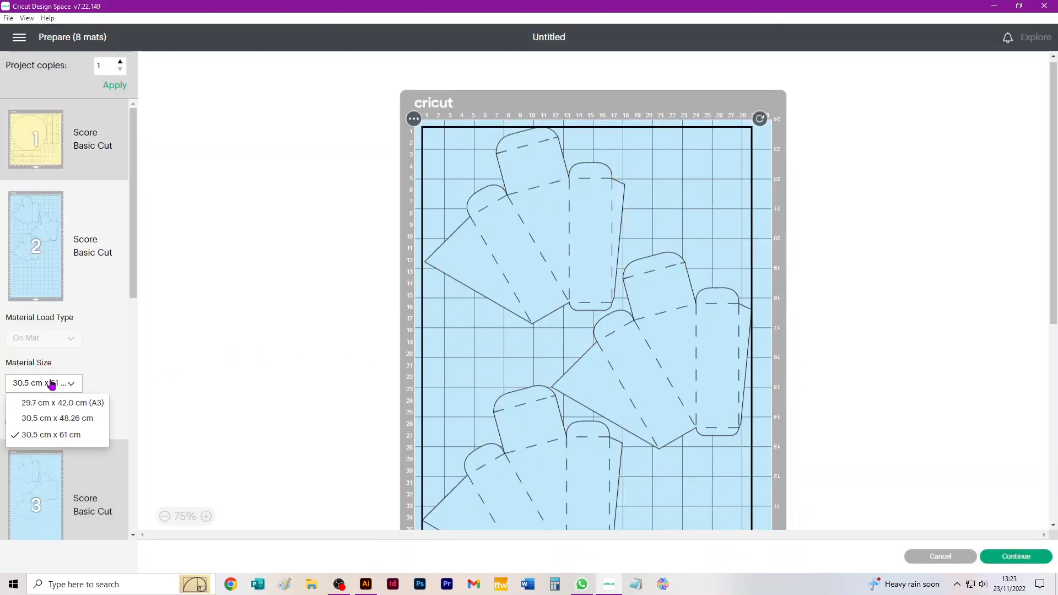
click(51, 403)
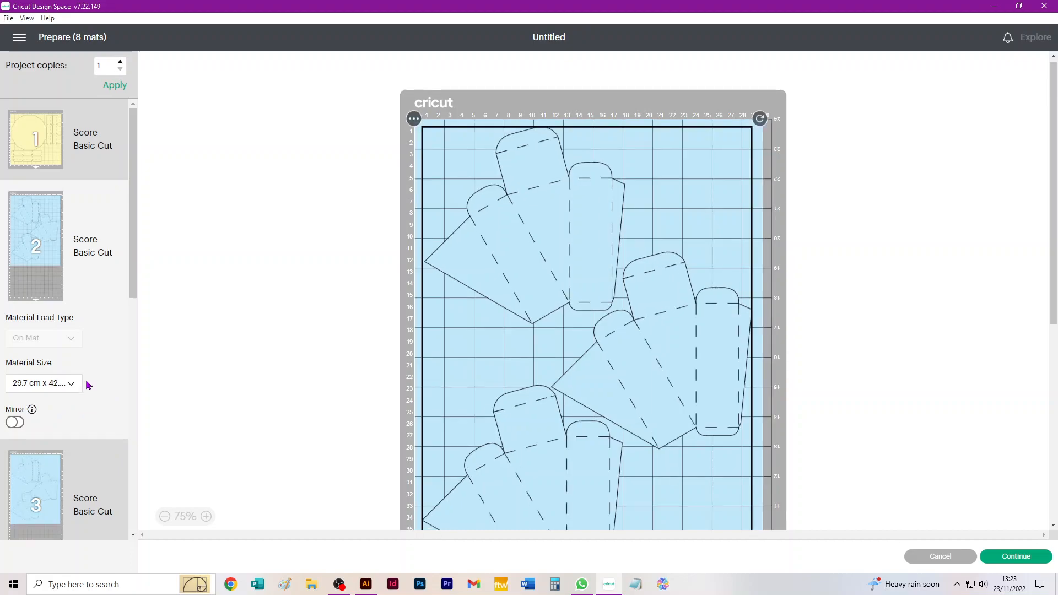
Set the material size of pink mat 6 to 29.7 cm x 42.0 cm (A3) and check the mat layout
scroll(88, 384, down, 10)
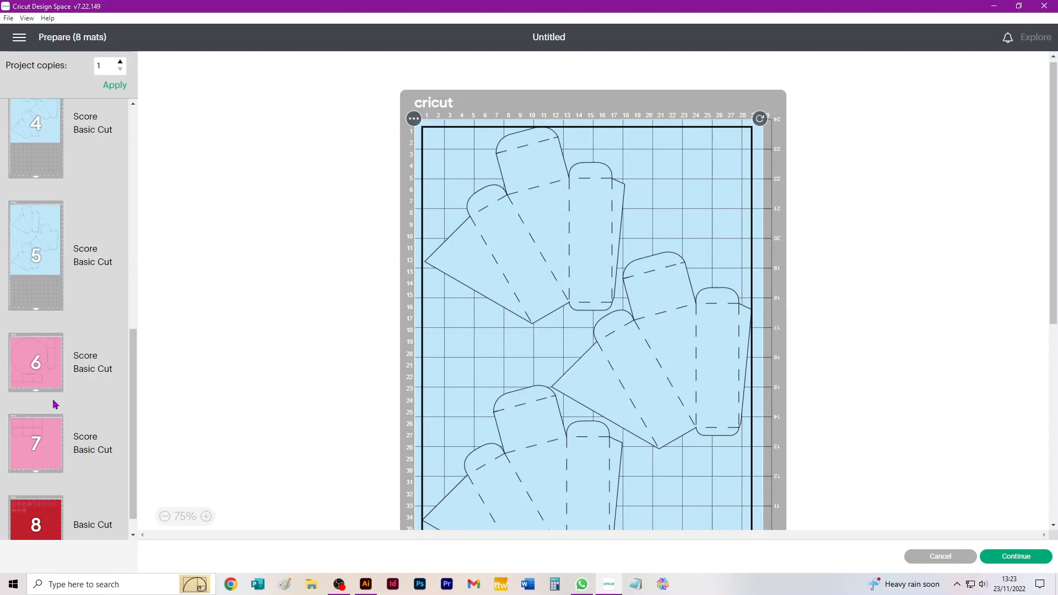
click(39, 372)
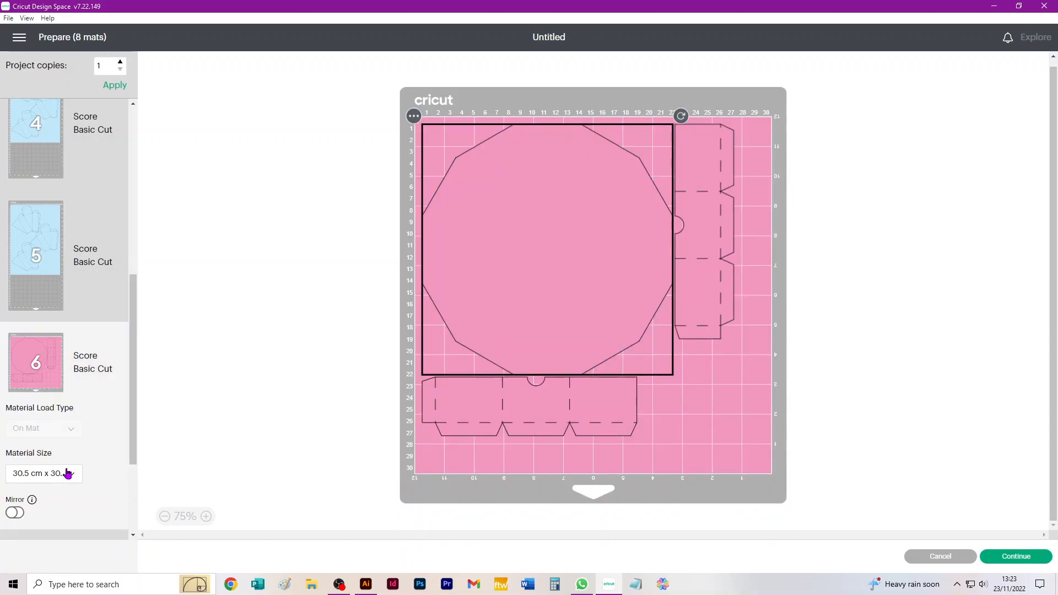
scroll(77, 397, down, 3)
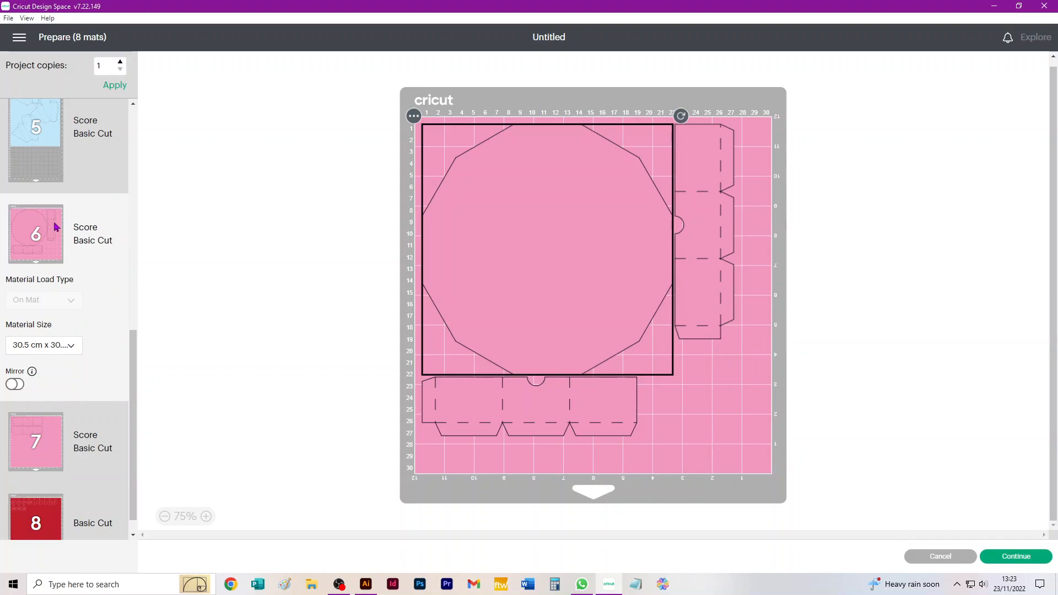
scroll(82, 269, up, 10)
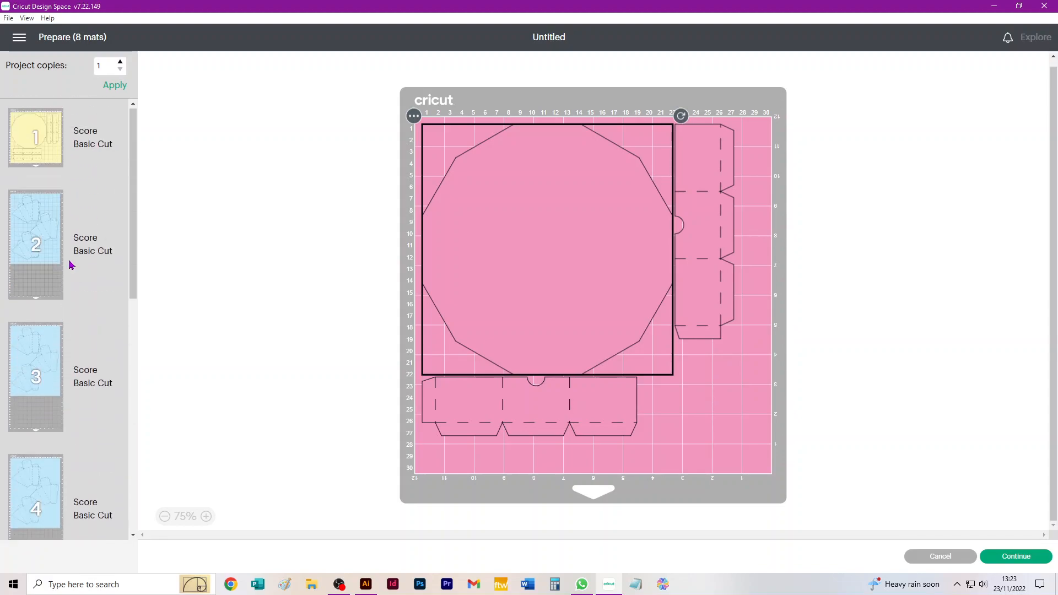
scroll(59, 387, down, 8)
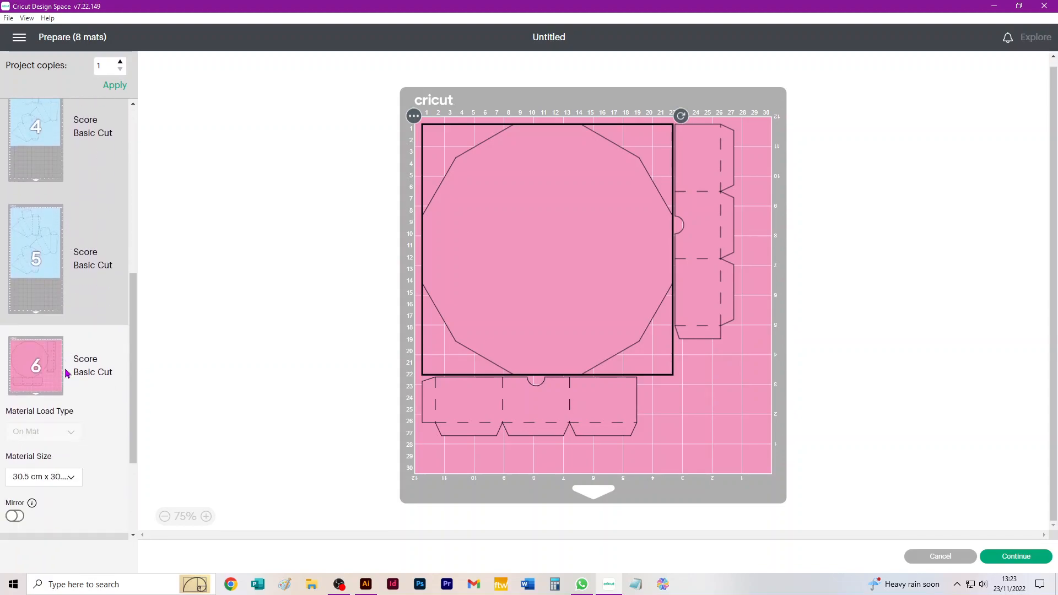
scroll(75, 390, down, 3)
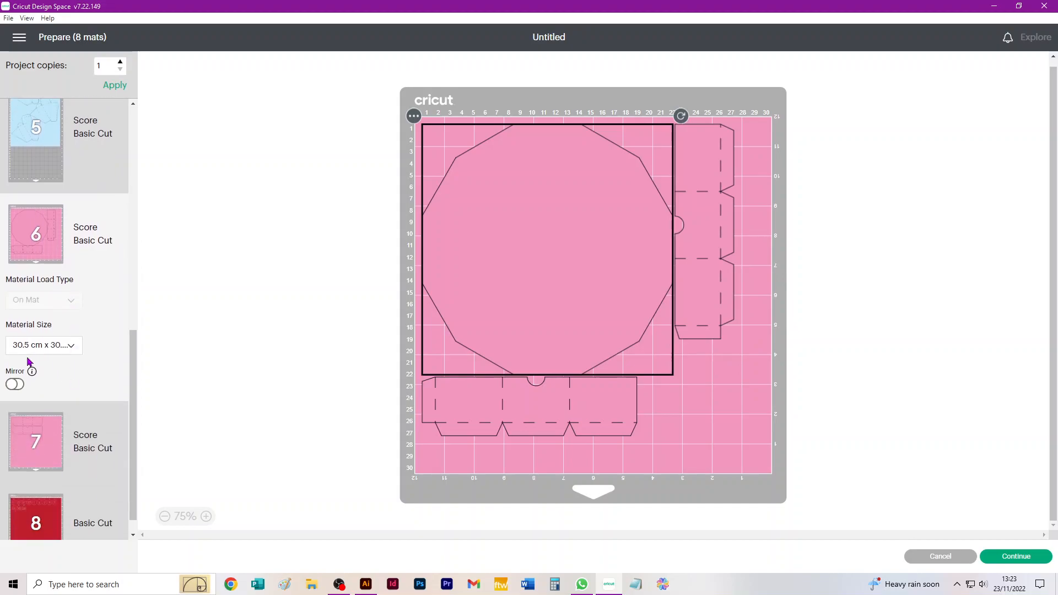
click(63, 346)
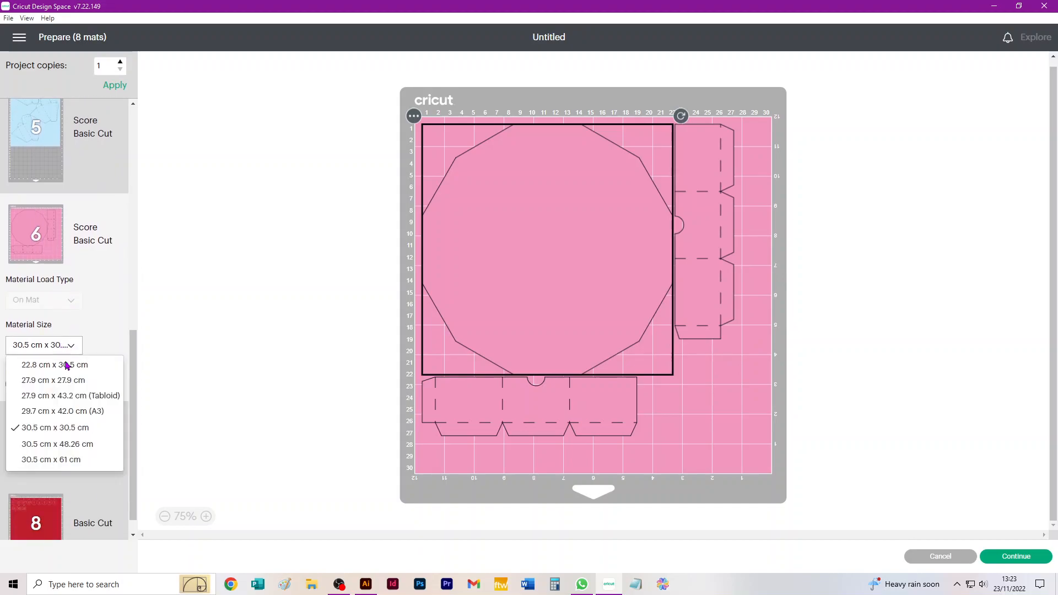
click(66, 410)
scroll(83, 388, down, 8)
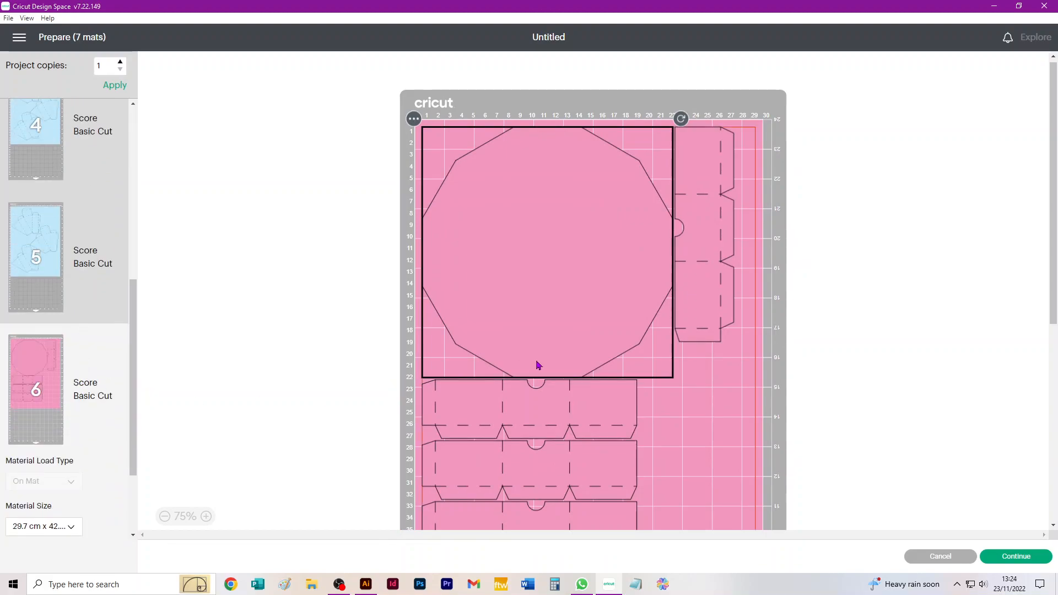
scroll(77, 416, down, 2)
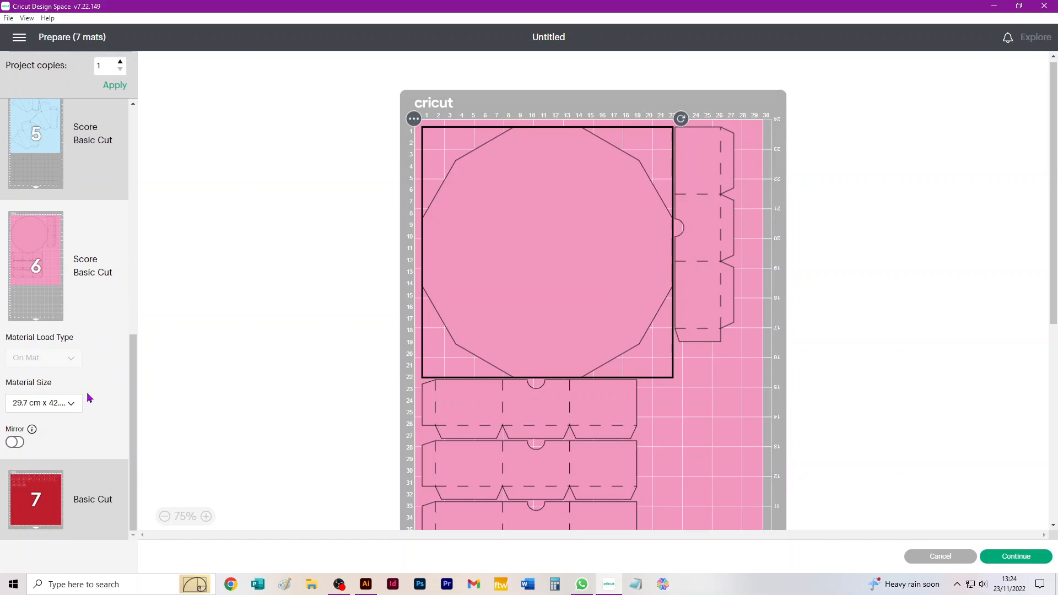
Leave the mat preview and bring the pink, yellow and blue pieces into view on the canvas
click(939, 556)
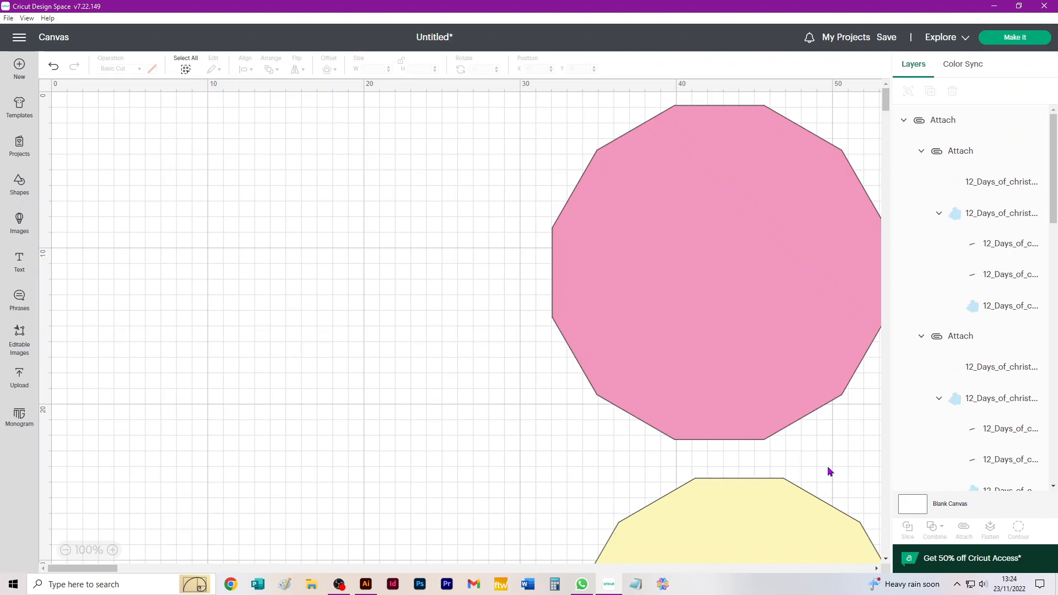
scroll(519, 298, down, 5)
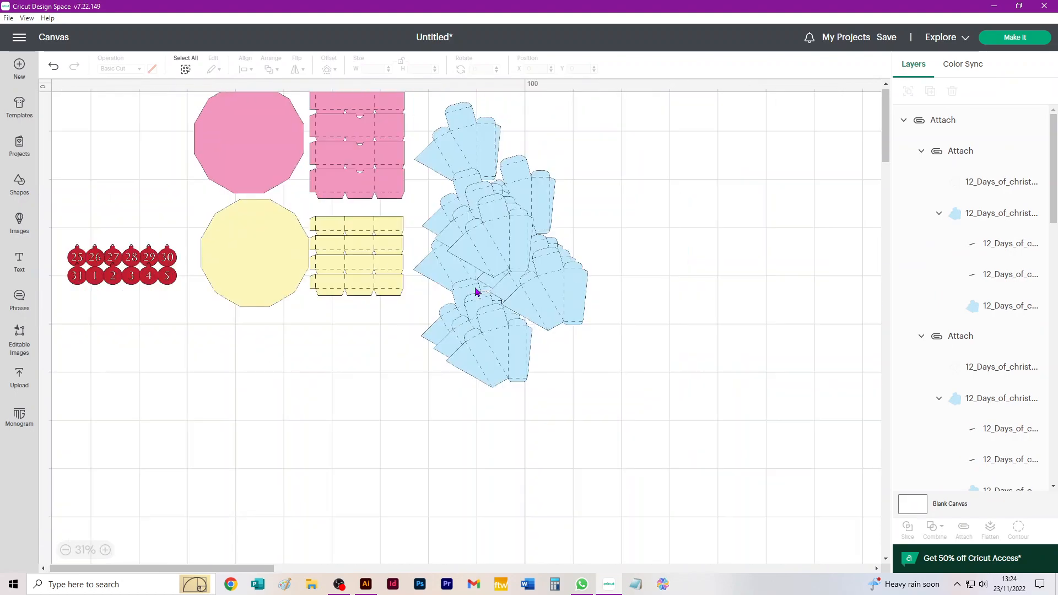
scroll(362, 303, up, 3)
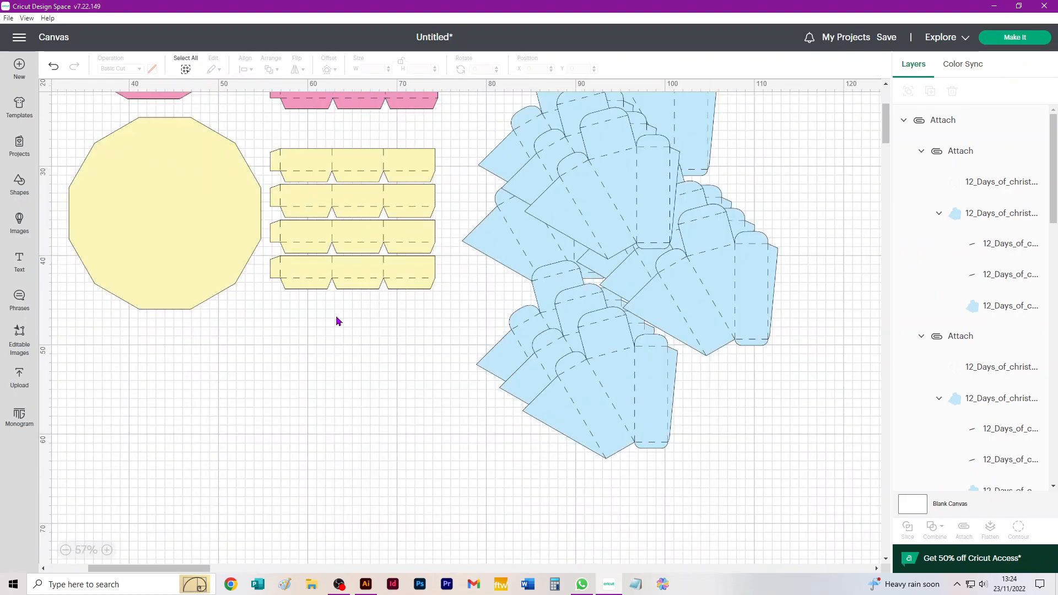
scroll(437, 345, up, 4)
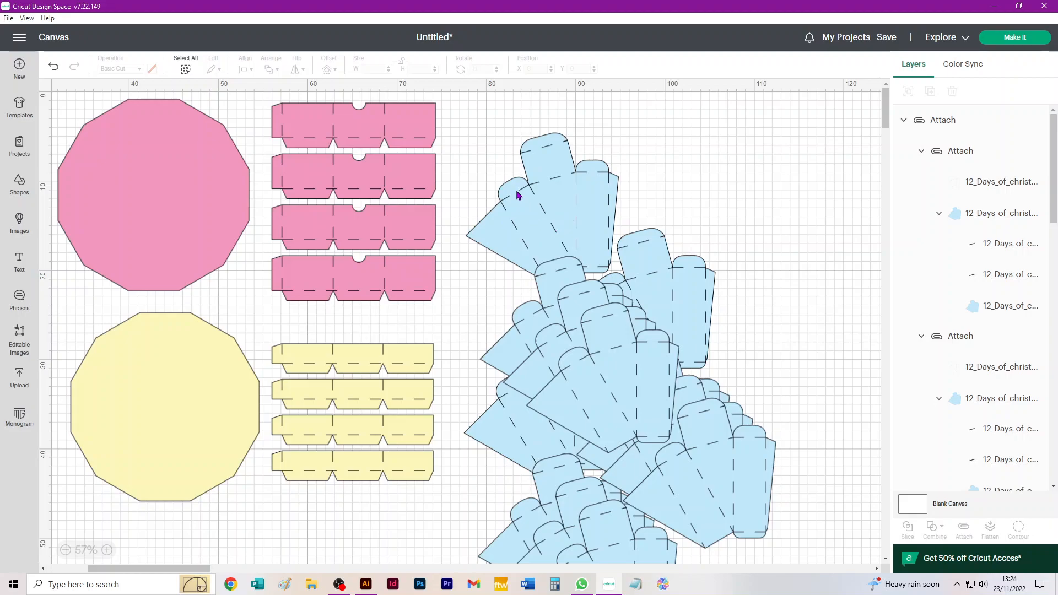
click(339, 586)
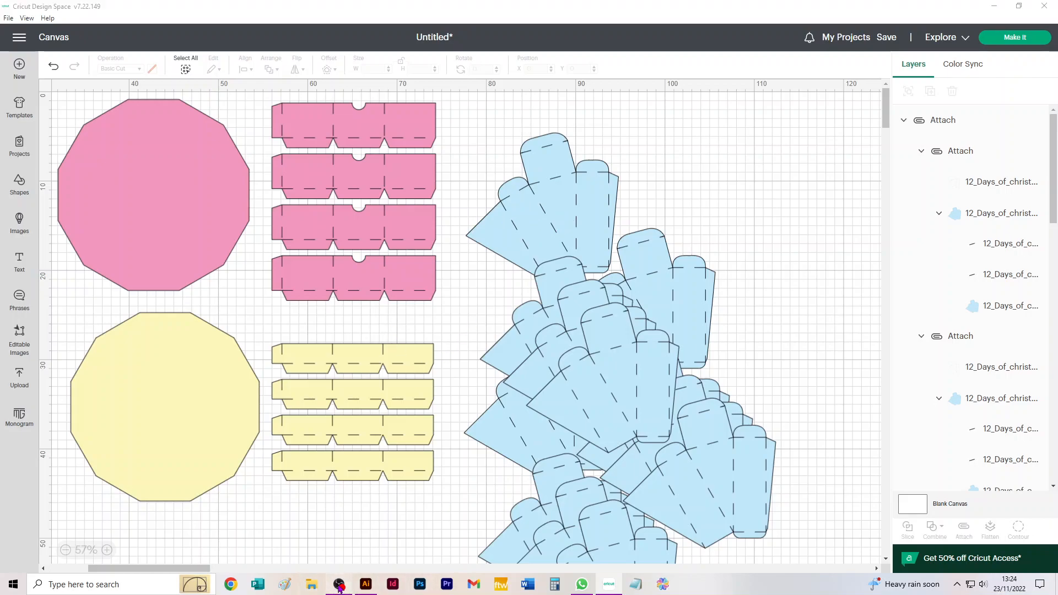